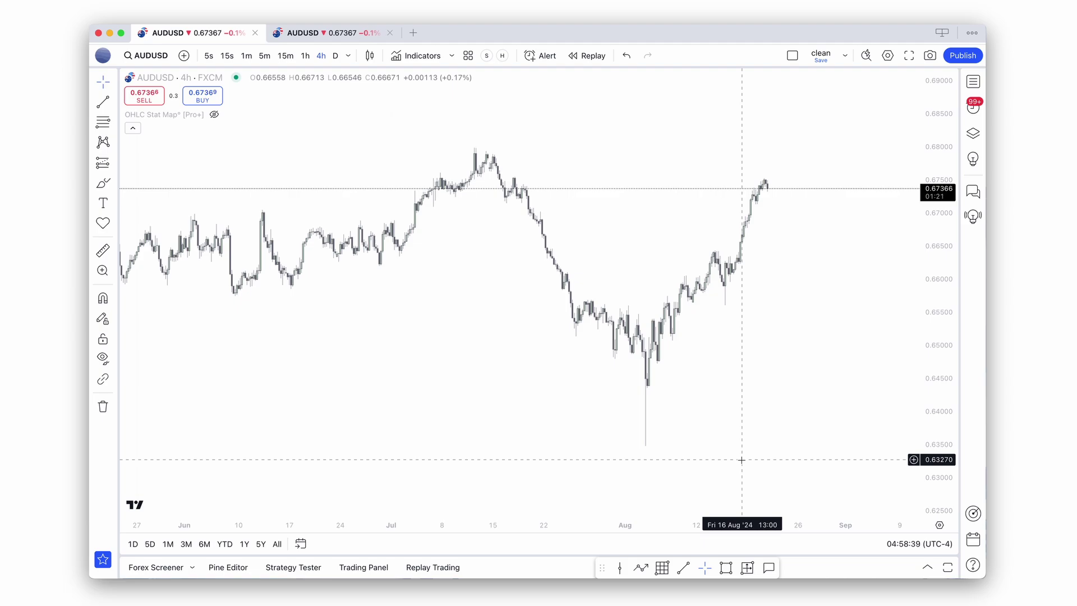
Step: In the empty space beyond the latest candles, draw a horizontal trend line at 0.66312 with a green rectangle rising from its start to 0.66931
scroll(740, 460, "down", 4)
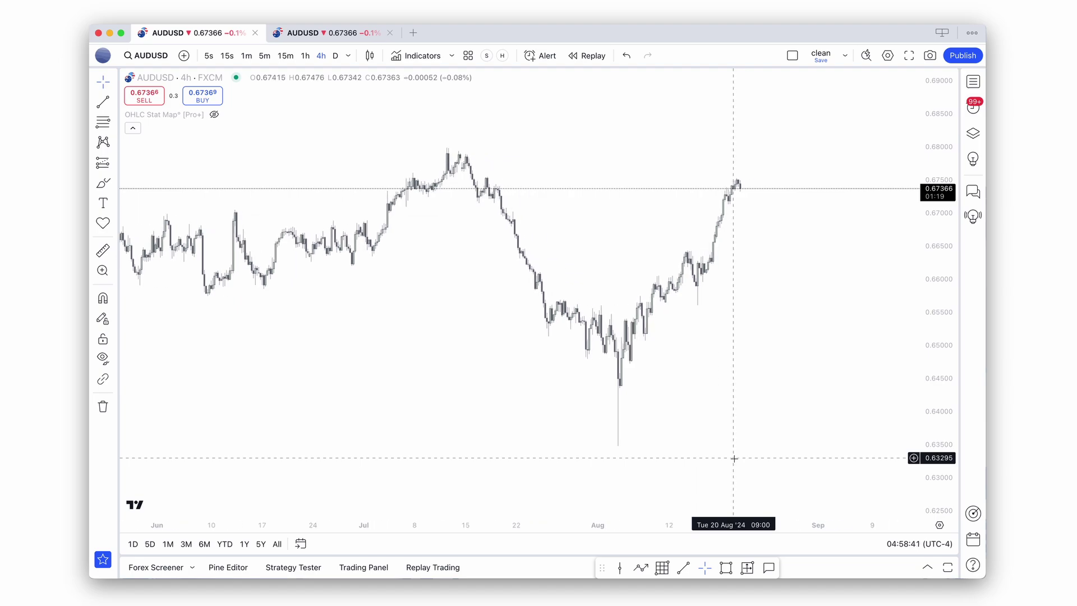
scroll(734, 458, "down", 1)
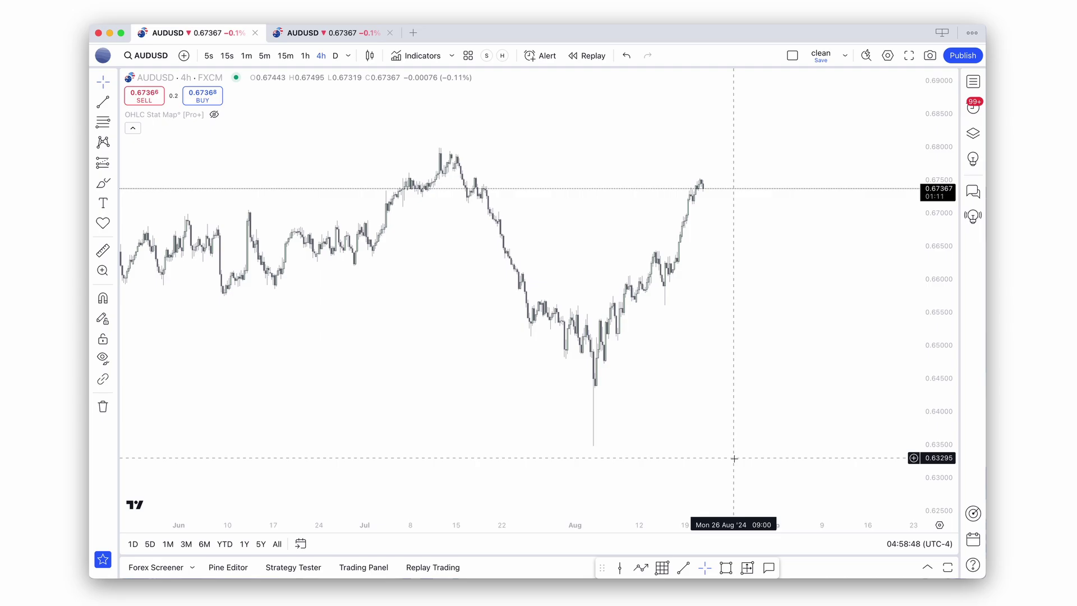
scroll(733, 458, "right", 5)
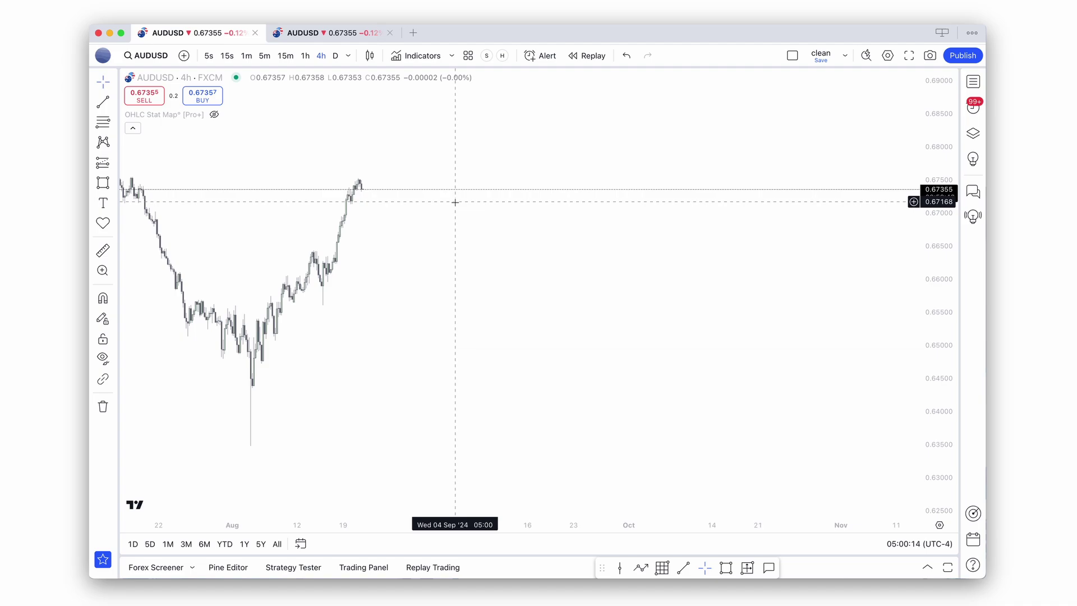
left_click(105, 103)
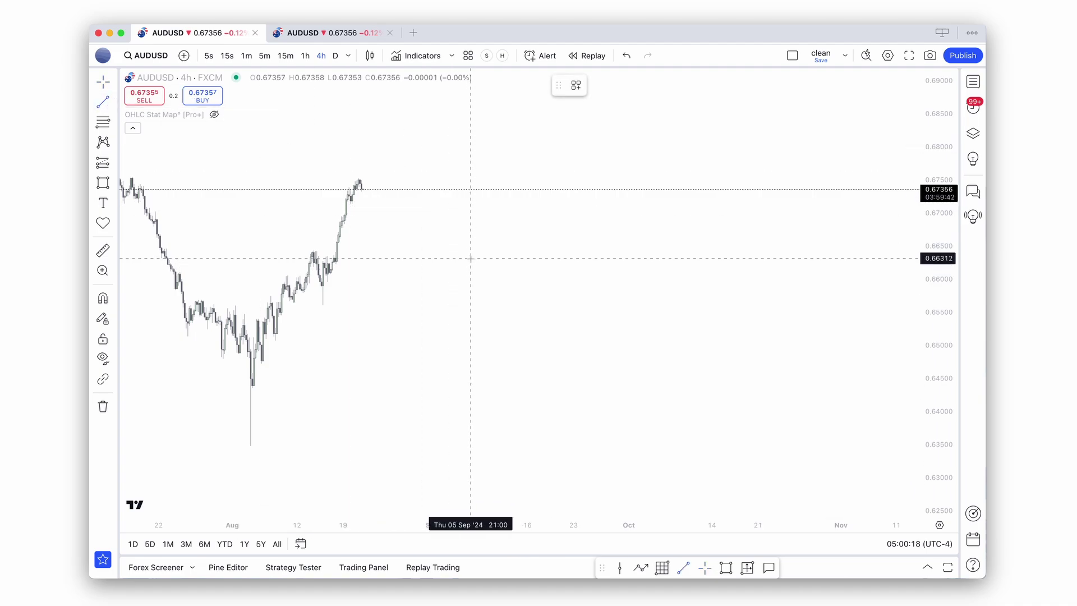
left_click(471, 259)
left_click(689, 259)
left_click(479, 238)
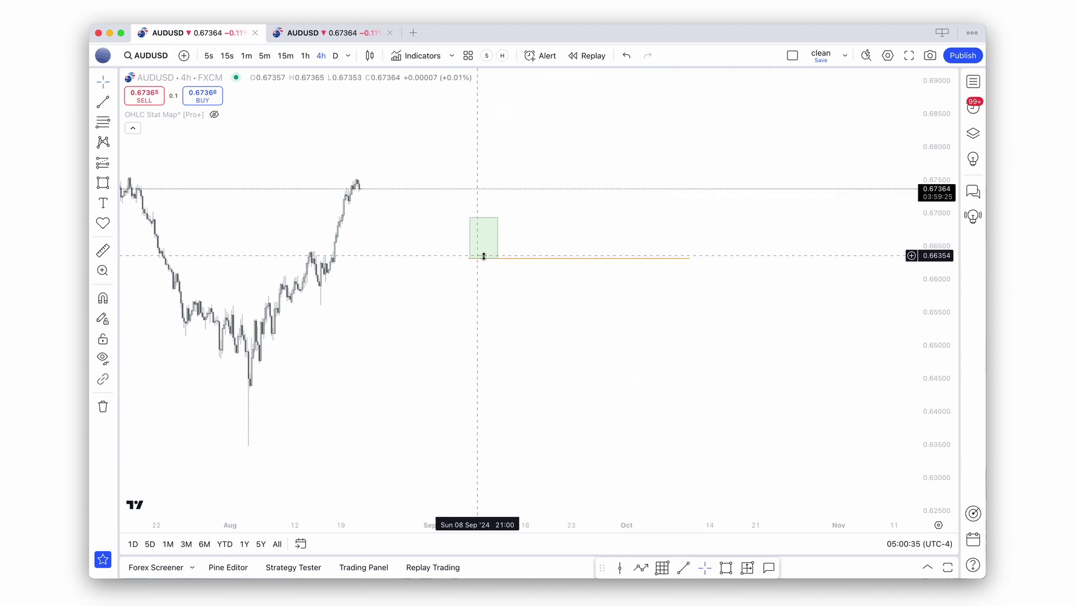
left_click(498, 237)
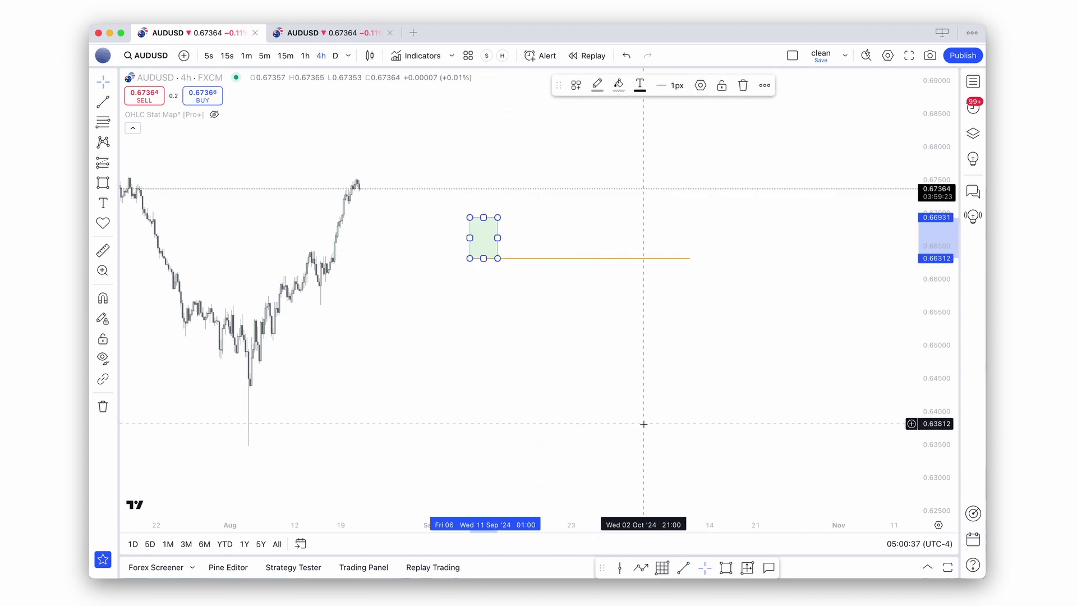
Step: Draw a zigzag path that starts at the green rectangle's lower-left corner and climbs to about the rectangle's top level
left_click(639, 567)
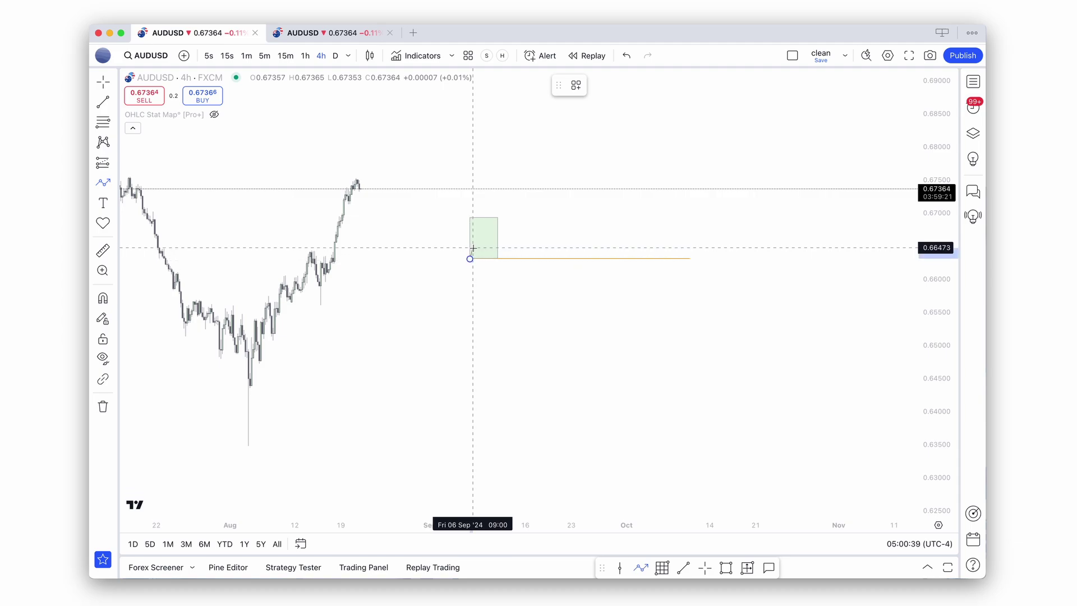
left_click(511, 245)
double_click(523, 217)
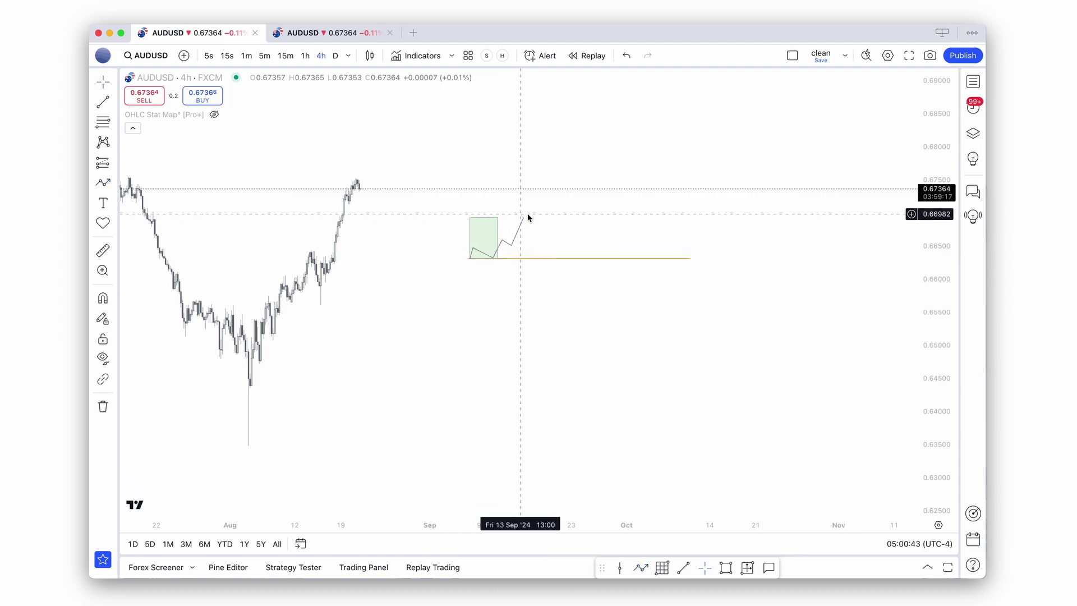
left_click(476, 259)
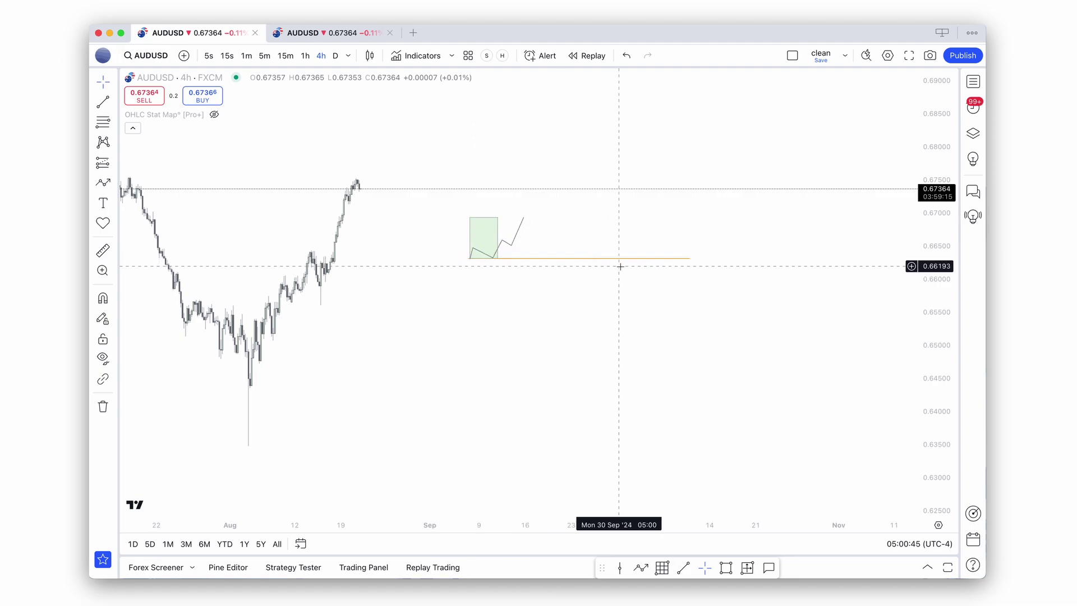
Step: Shorten the horizontal trend line so that its far end lies at about 2 October
left_click_drag(690, 258, 644, 258)
left_click(599, 277)
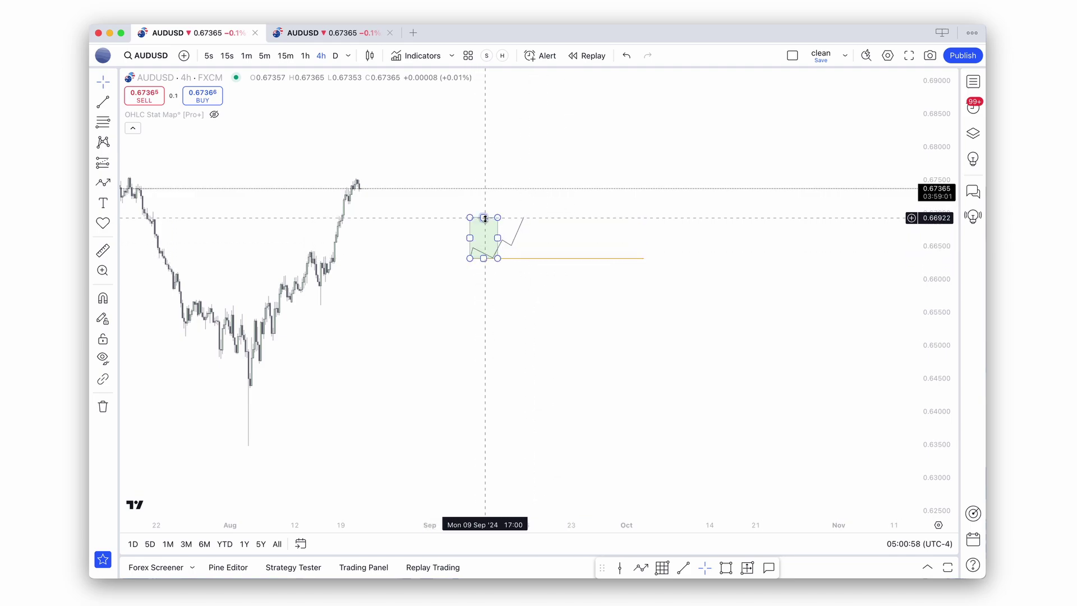
left_click(403, 264)
Step: Draw a rectangle hanging below the line from 0.66312 to 0.65651, ending around 26 September, and fill it with grey
left_click(726, 567)
left_click_drag(574, 258, 604, 302)
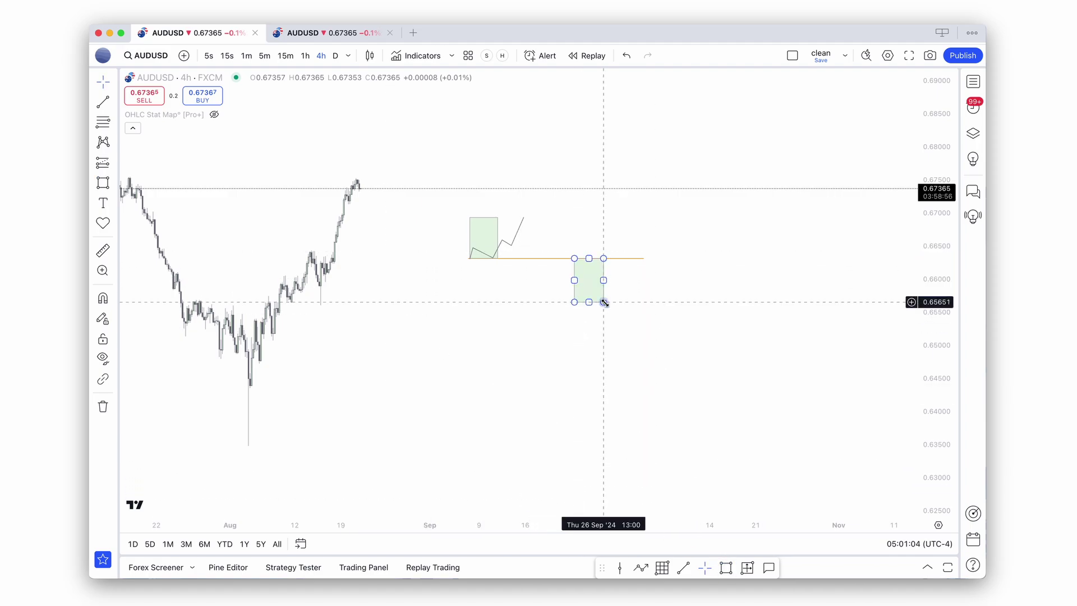
left_click(618, 85)
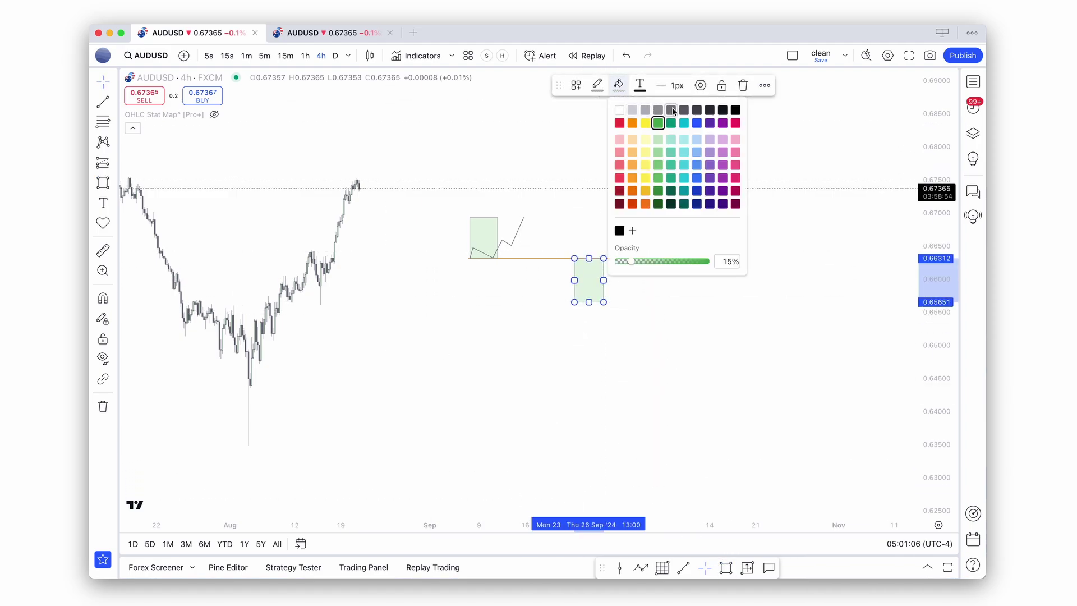
left_click(671, 110)
left_click(665, 151)
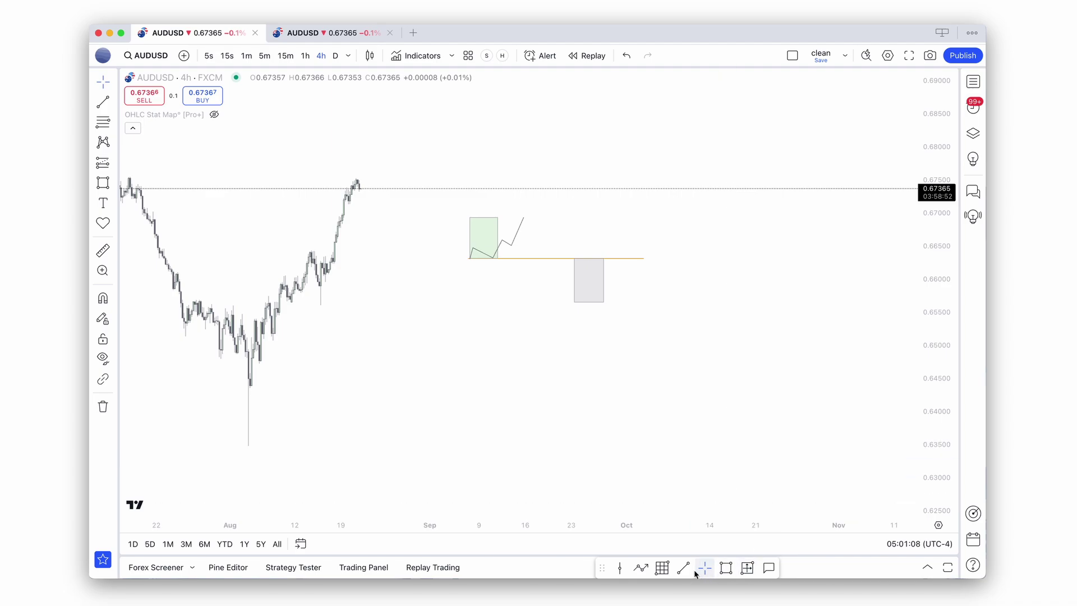
Step: Draw a falling zigzag path from the horizontal line down through the grey rectangle to near its bottom edge
left_click(646, 568)
left_click(573, 258)
left_click(579, 275)
left_click(587, 267)
left_click(590, 283)
left_click(601, 280)
left_click(608, 300)
key("Escape")
left_click(576, 267)
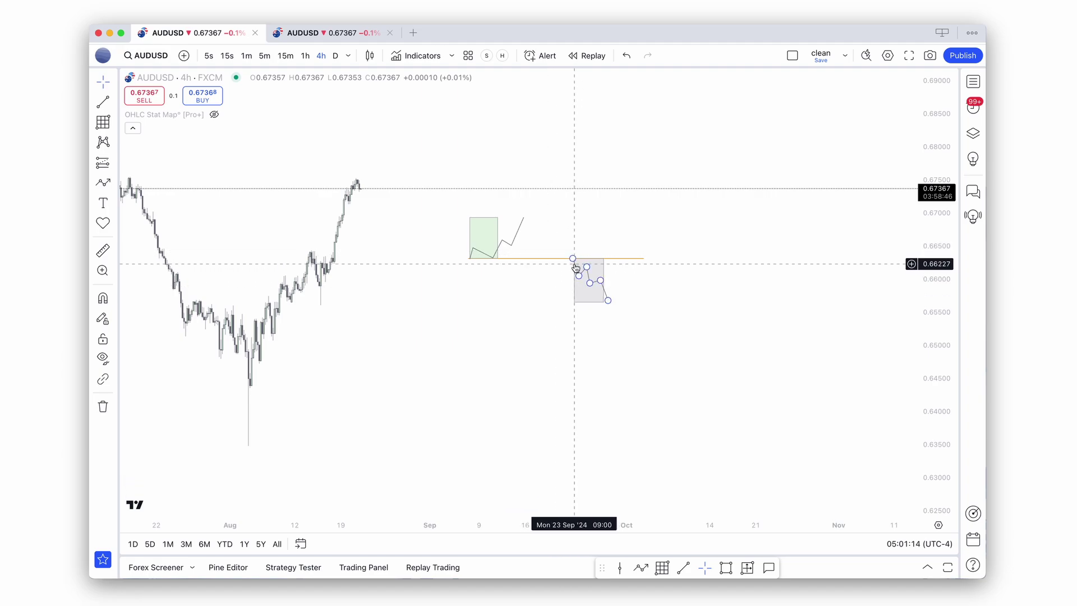
left_click(470, 259)
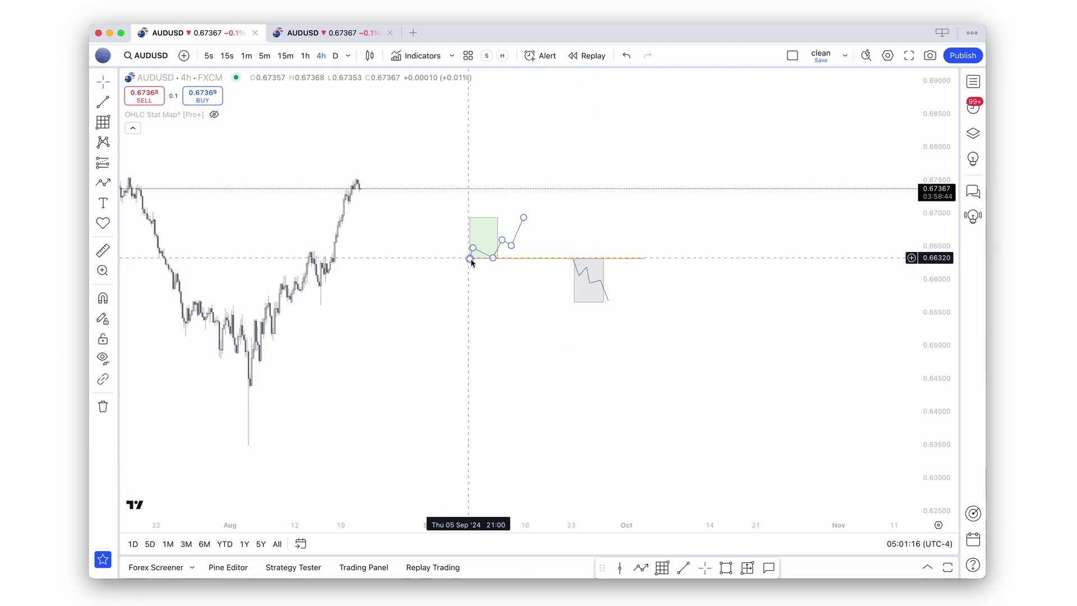
left_click(465, 259)
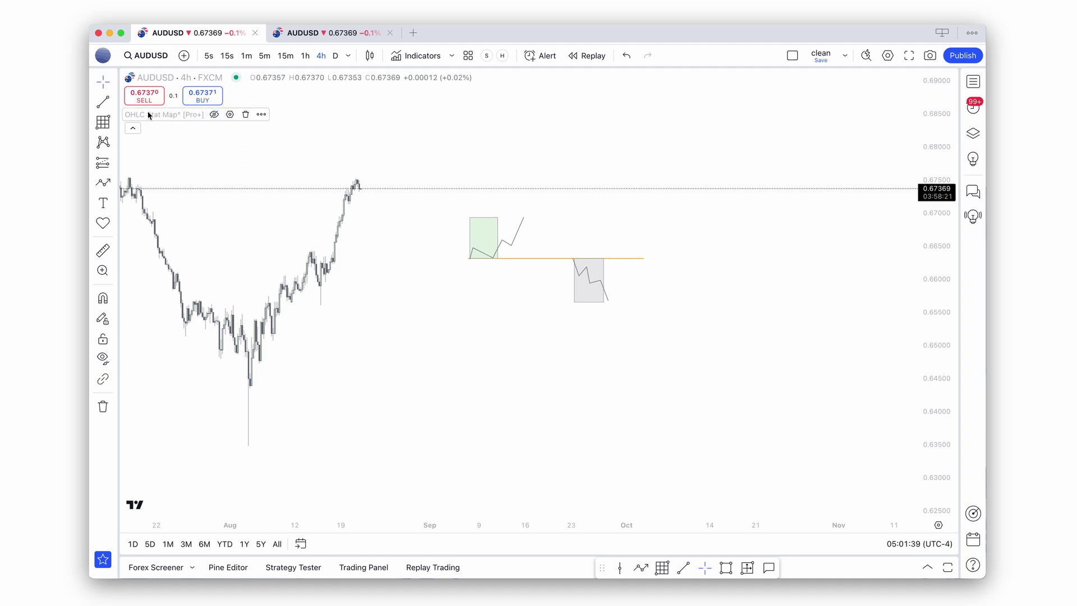
Step: With the OHLC Stat Map indicator shown temporarily, draw a vertical wick below the green rectangle from 0.66312 to 0.66024
left_click(213, 115)
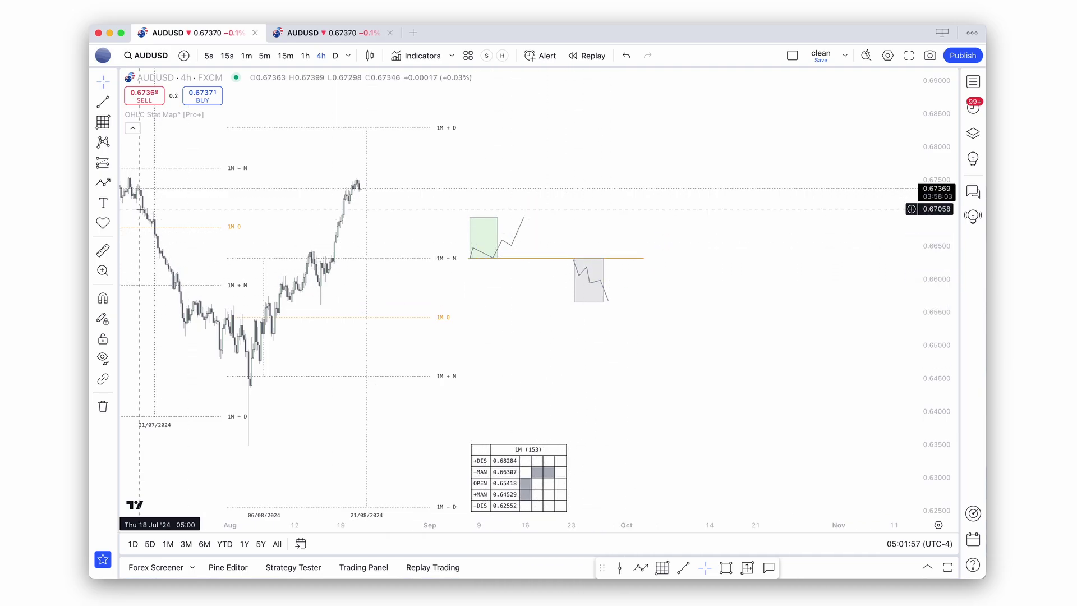
left_click(102, 105)
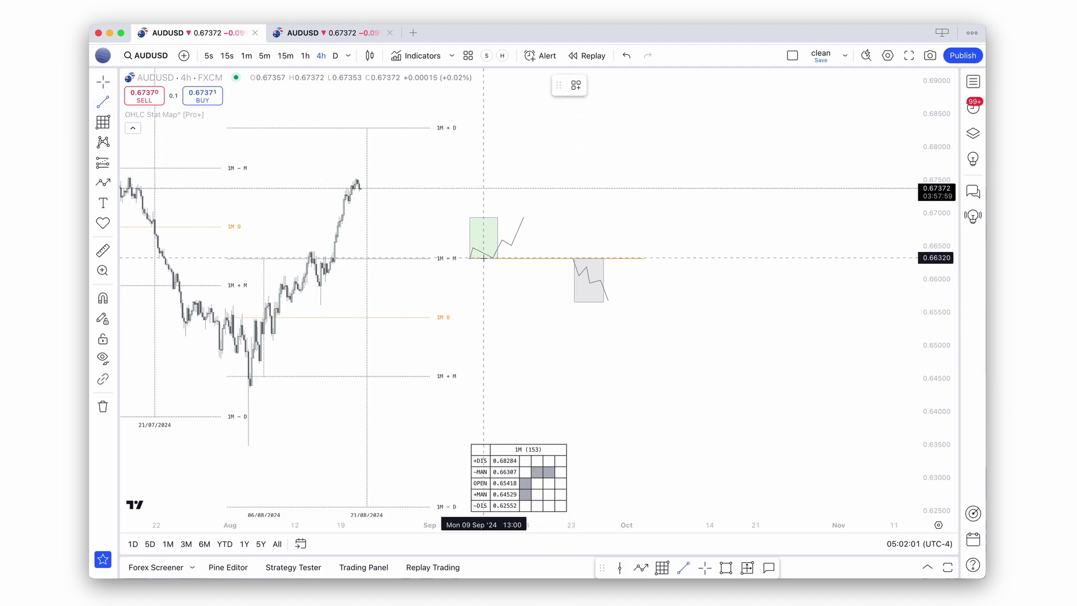
left_click_drag(483, 267, 483, 277)
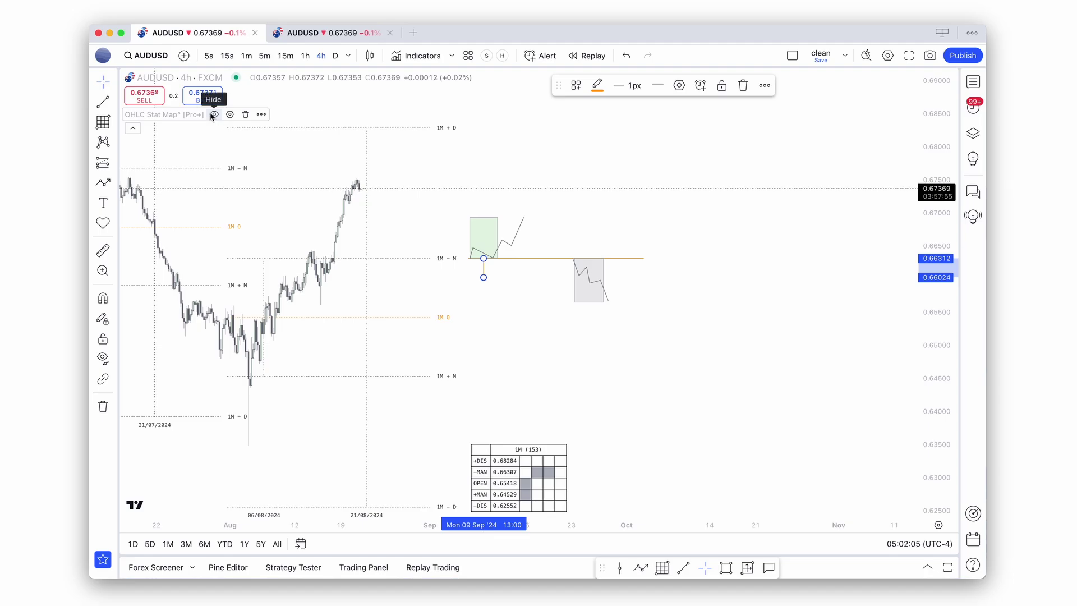
left_click(214, 114)
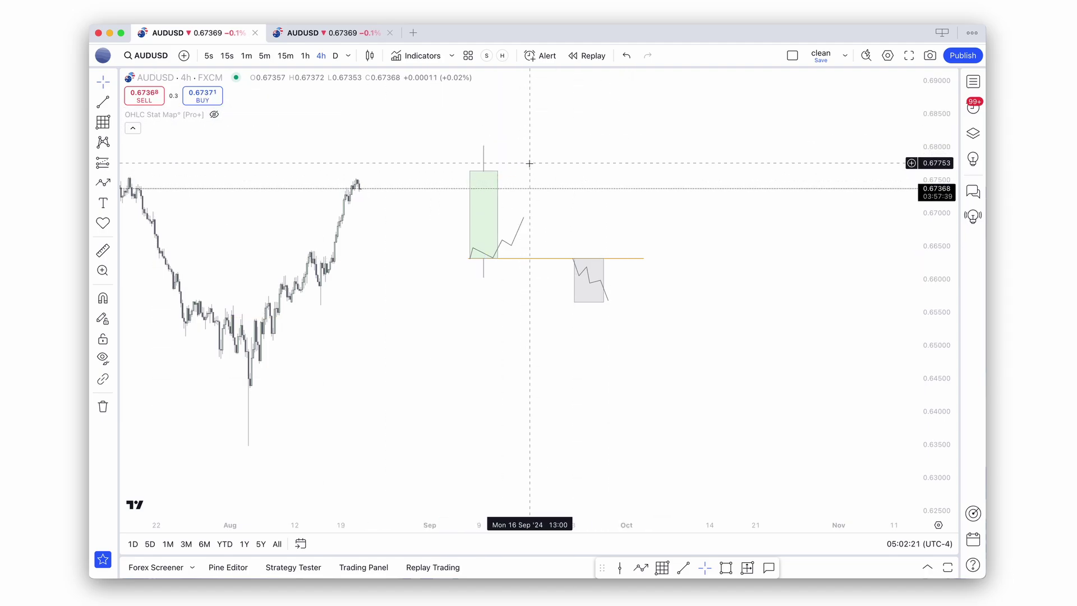
Step: Delete the zigzag paths and the grey rectangle, and align the horizontal line's start with the green candle's edge
left_click(604, 287)
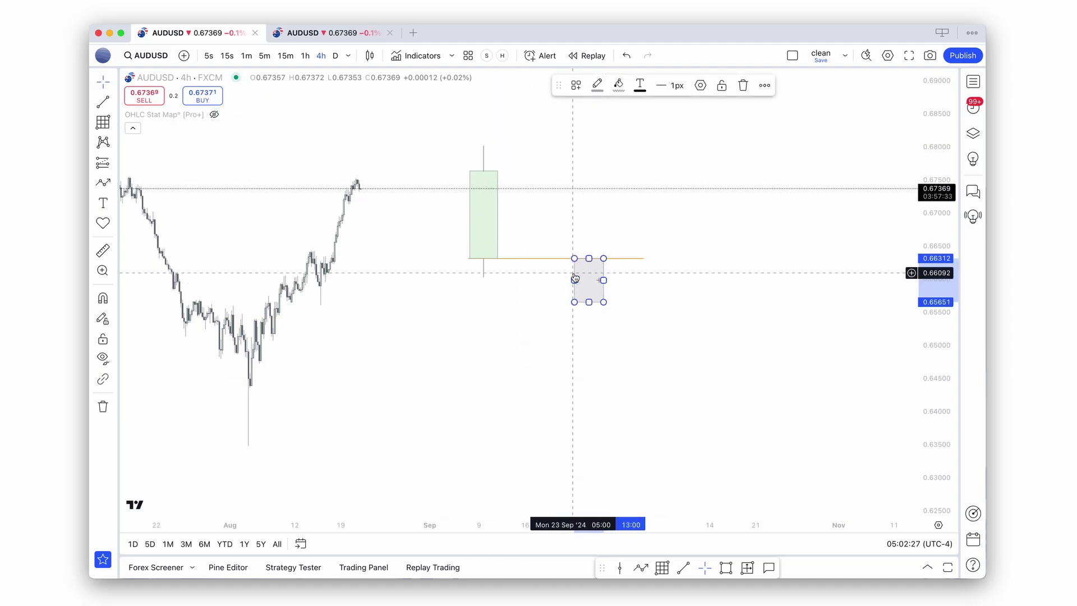
key("BackSpace")
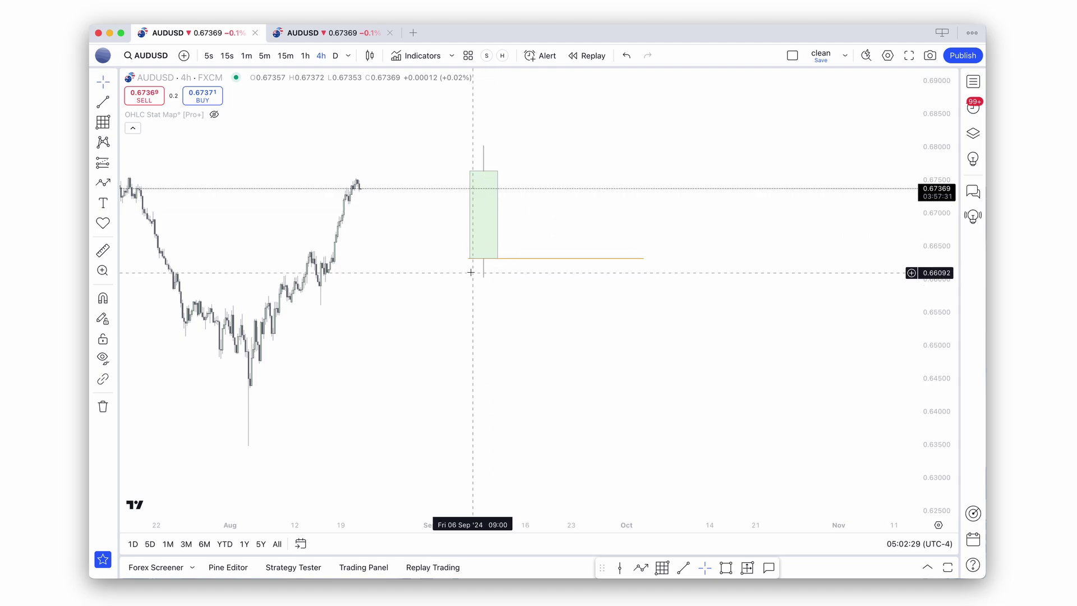
left_click_drag(466, 261, 471, 260)
left_click(508, 233)
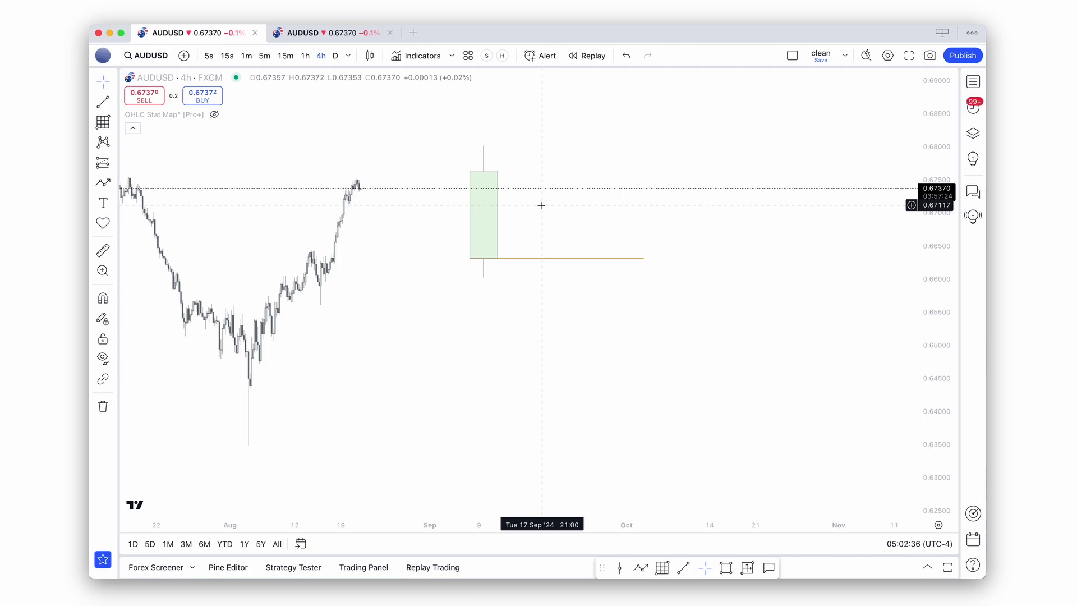
left_click(491, 254)
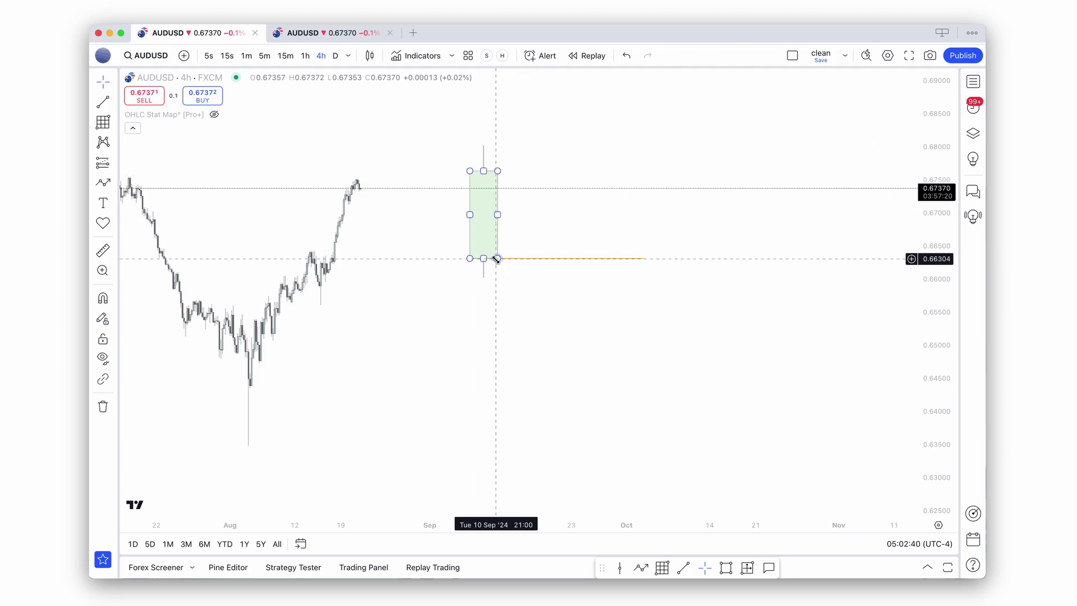
left_click(488, 164)
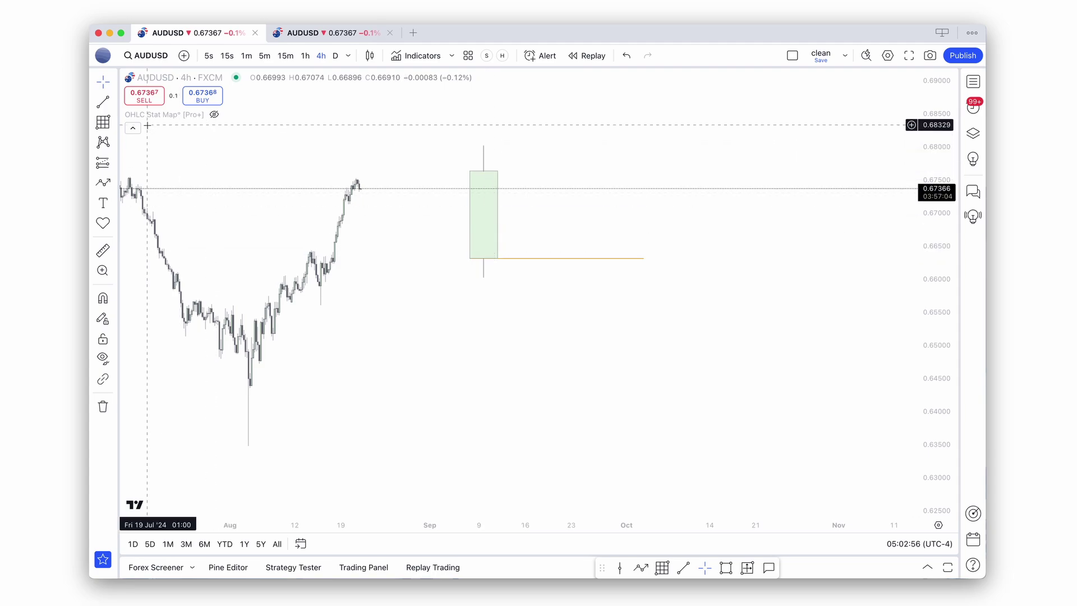
mouse_move(163, 122)
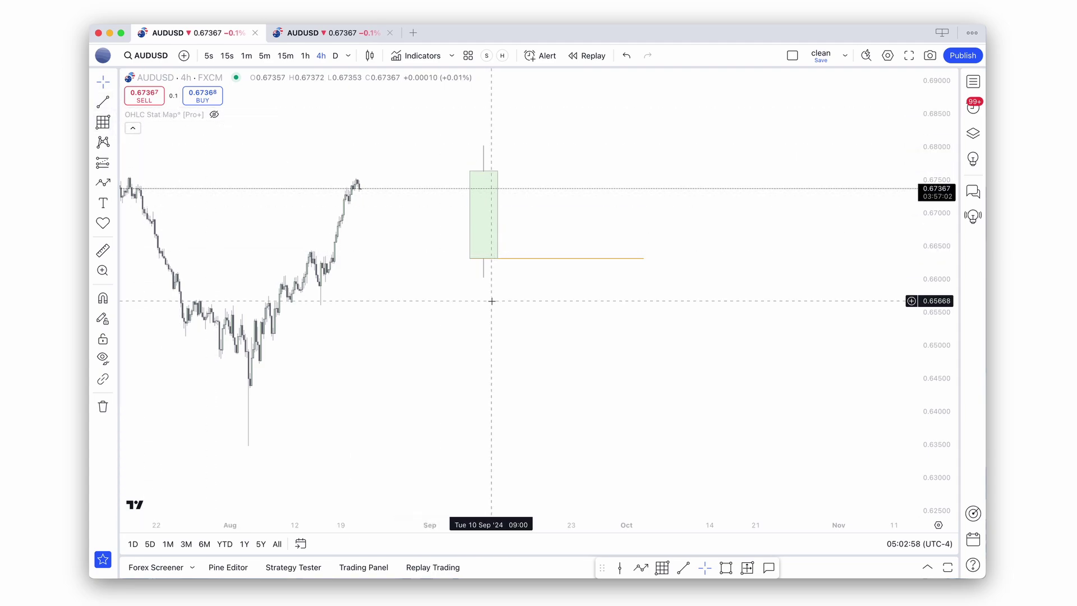
Step: Draw a narrow grey rectangle beside the green candle, hanging from the line at 0.66312 down to 0.65143, around 17 September
left_click(728, 568)
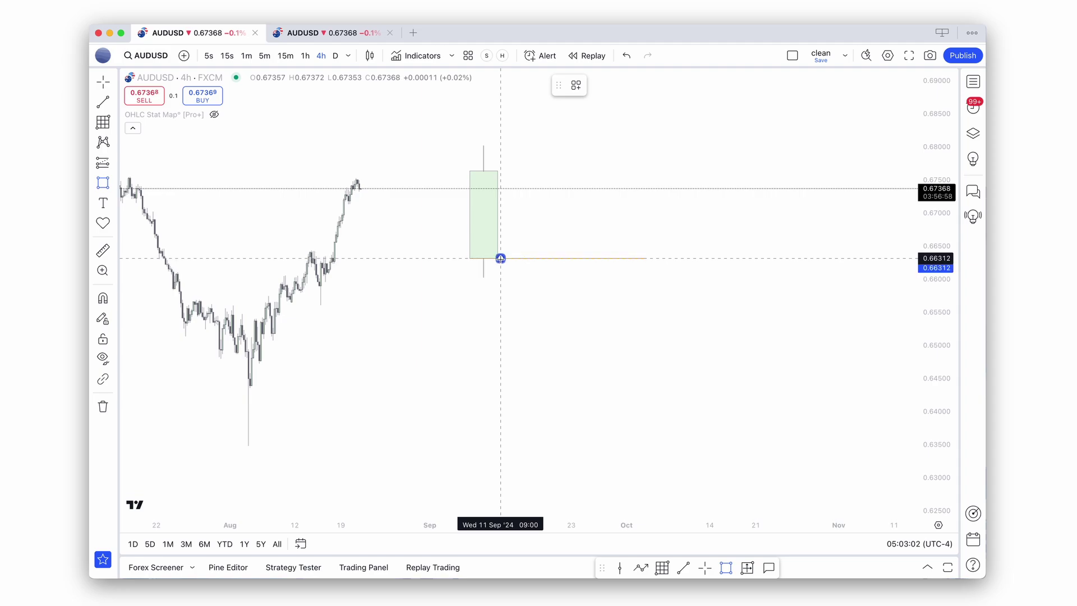
left_click_drag(514, 277, 506, 144)
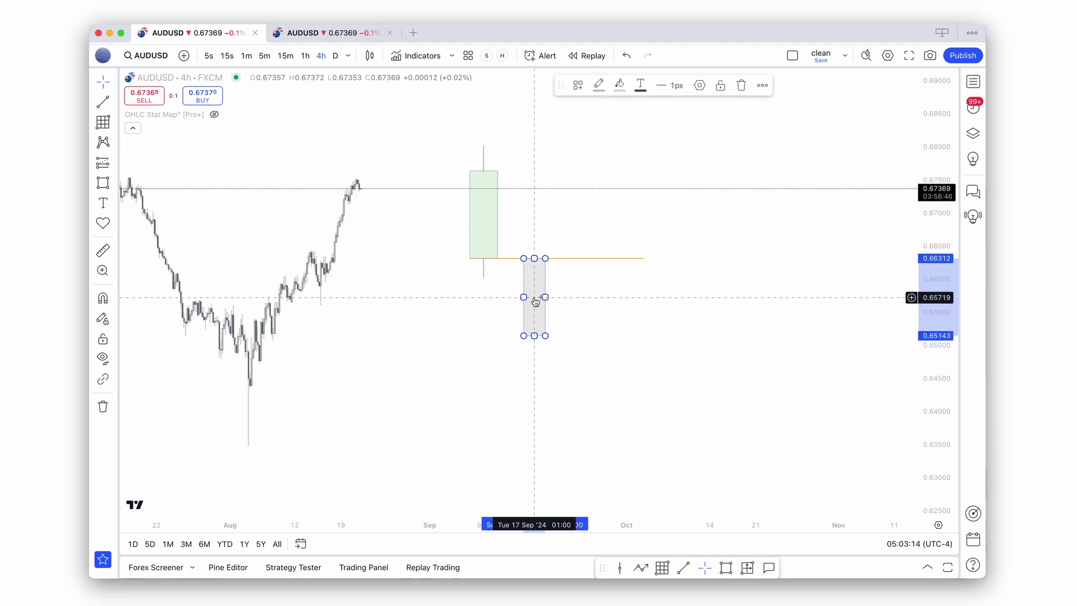
left_click(587, 293)
Step: Add vertical wicks to the grey rectangle, one rising to about 0.66515 and a short one extending below its bottom edge
left_click(105, 104)
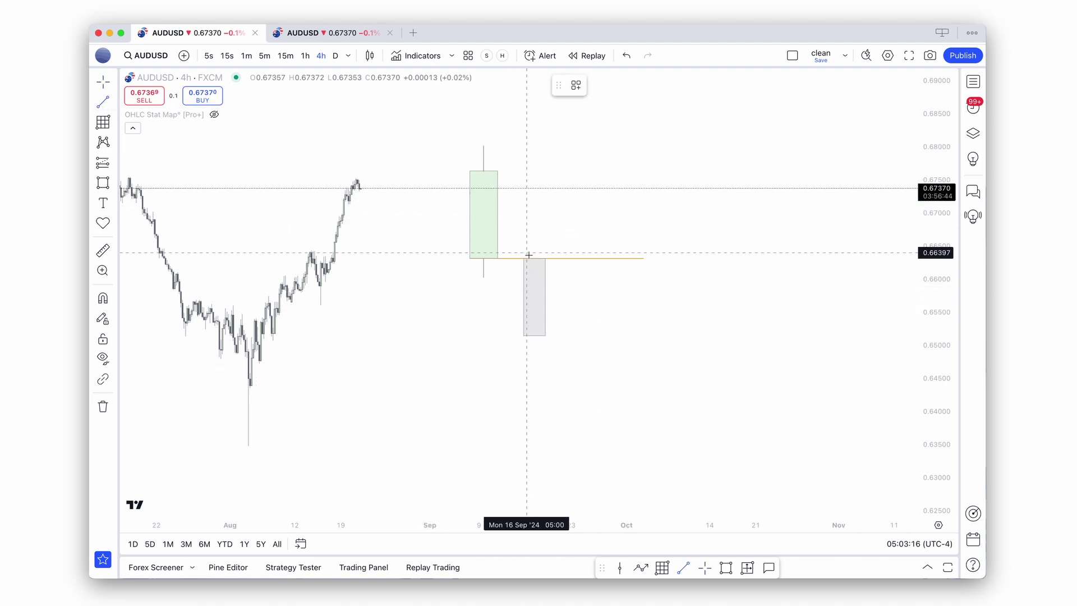
left_click(534, 245)
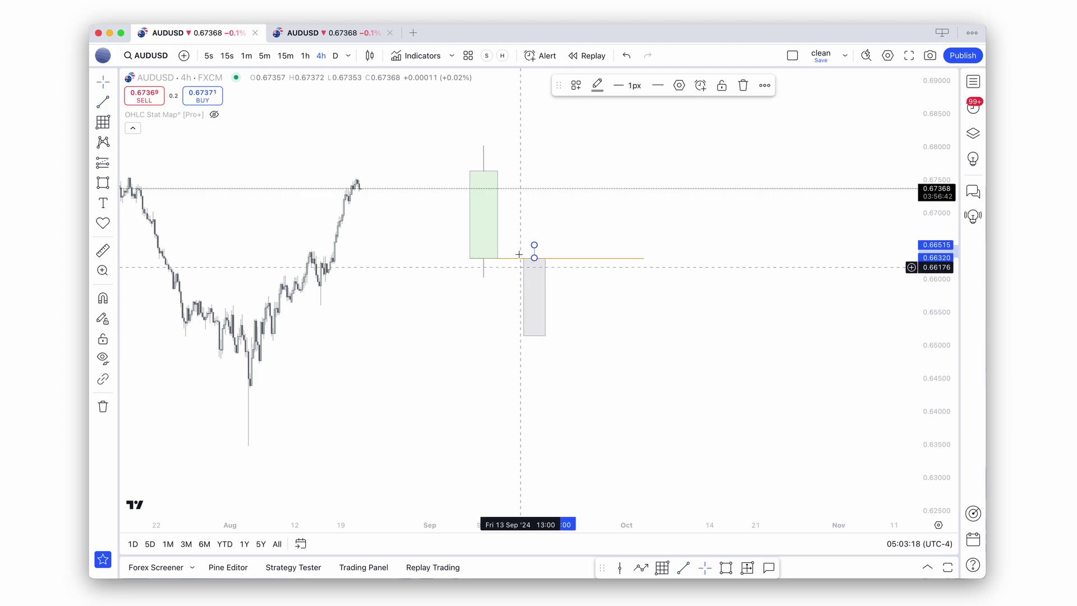
left_click(555, 280)
left_click(534, 243)
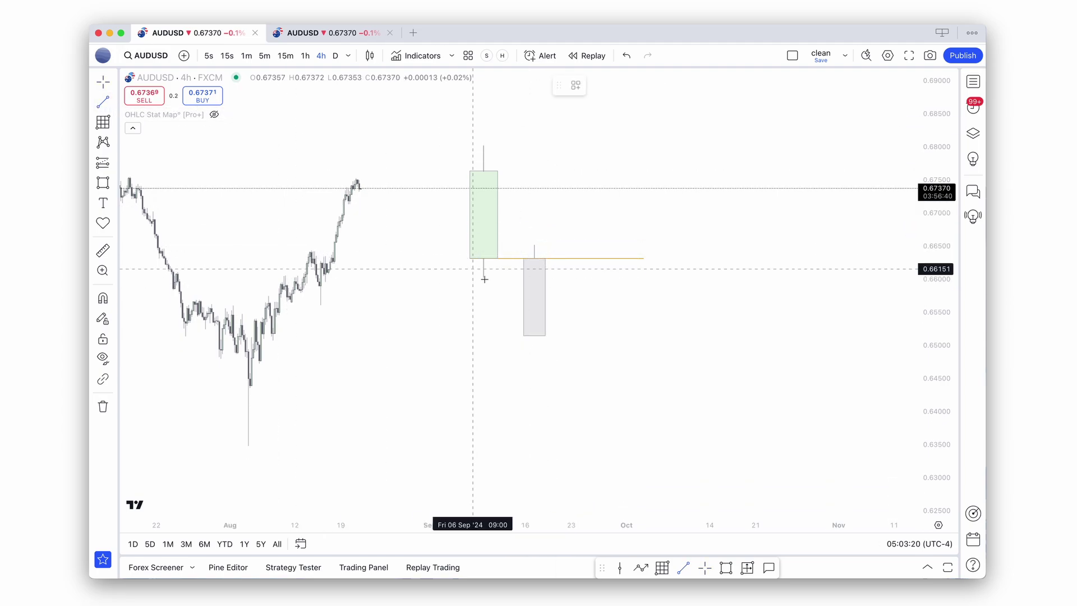
left_click(534, 336)
left_click(534, 348)
left_click(558, 306)
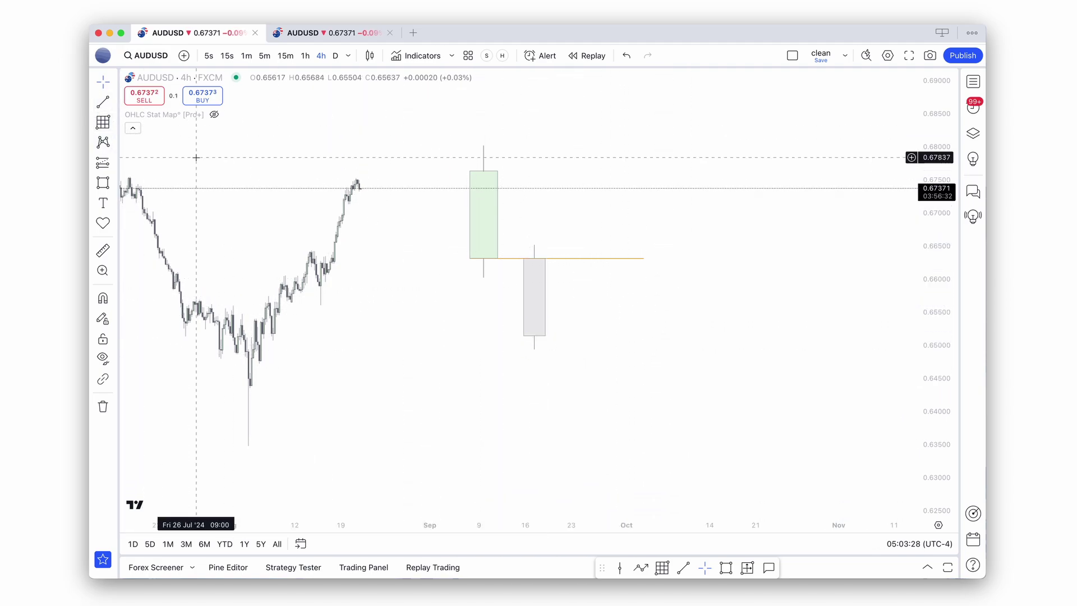
Step: Draw a rectangle straddling the horizontal line from about 24 September and fill it with red
left_click(103, 182)
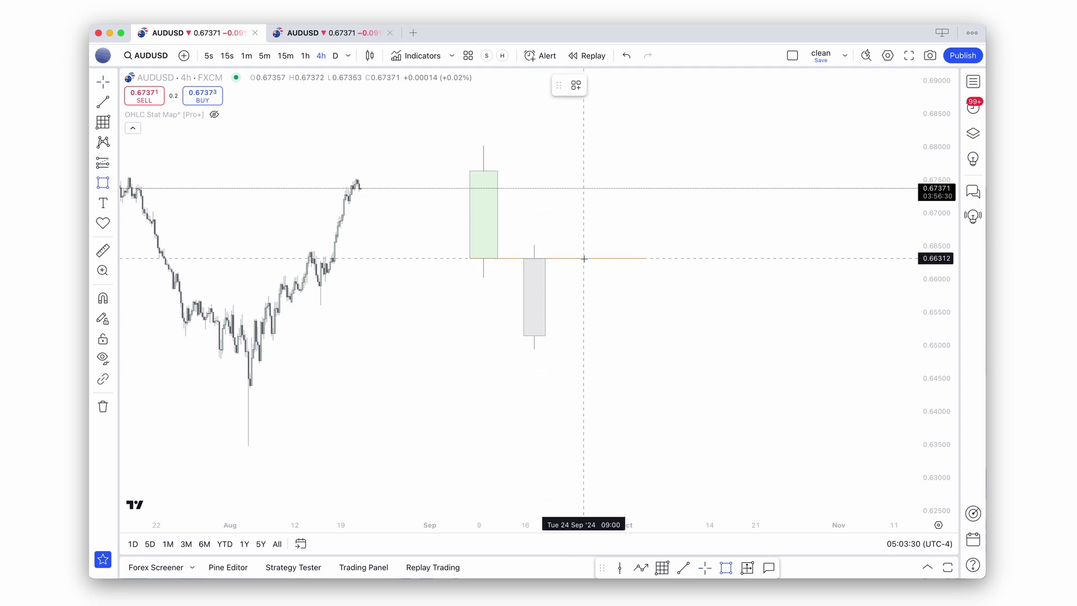
mouse_move(585, 258)
left_mouse_down()
mouse_move(623, 228)
mouse_move(605, 286)
left_mouse_up()
left_click(619, 84)
left_click(621, 124)
left_click(576, 141)
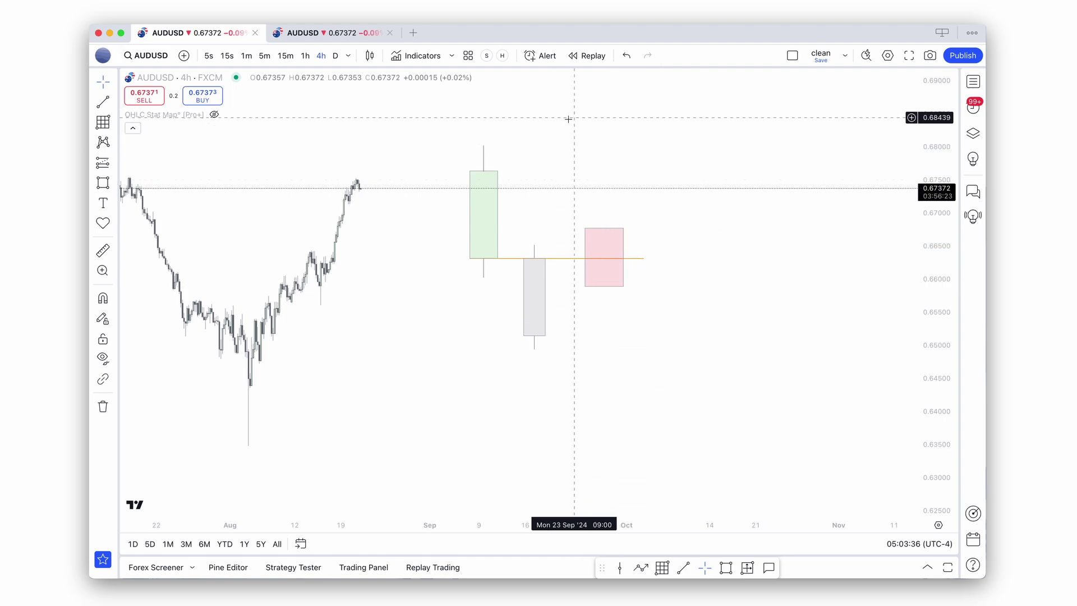
Step: Draw a tall blue rectangle beside the red one, from 0.68024 down to about 0.6495, and extend horizontal lines from the red rectangle's upper and lower edges
left_click(103, 182)
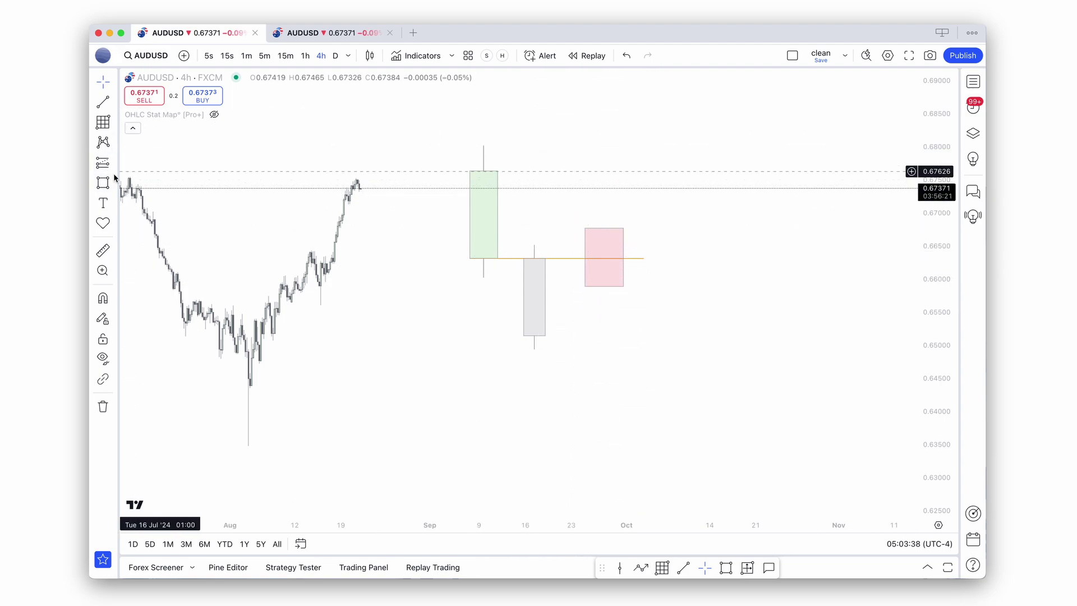
left_click_drag(624, 258, 658, 145)
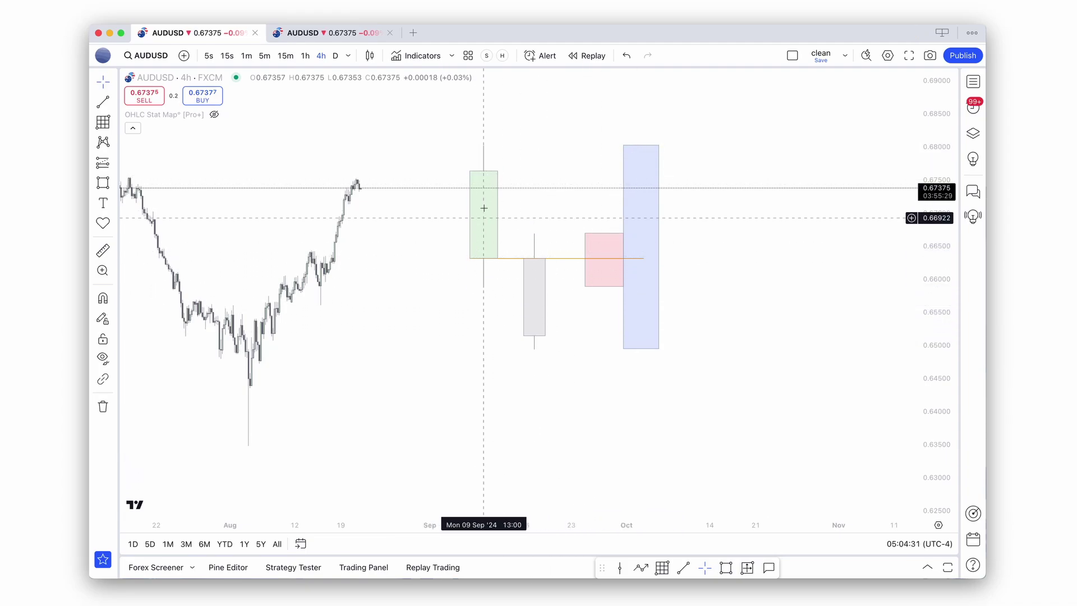
left_click(535, 258)
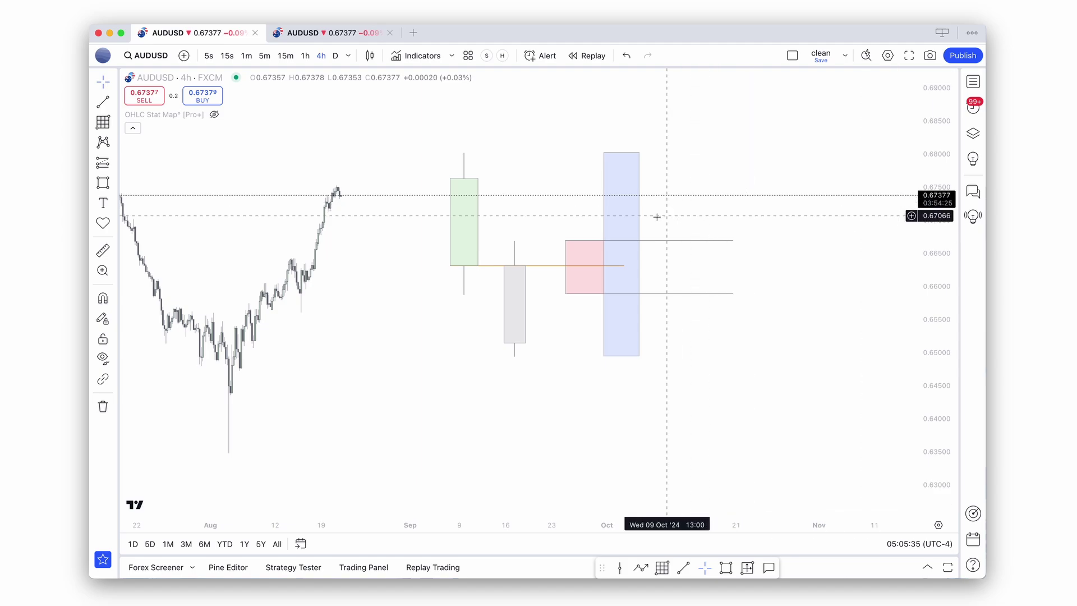
left_click(566, 266)
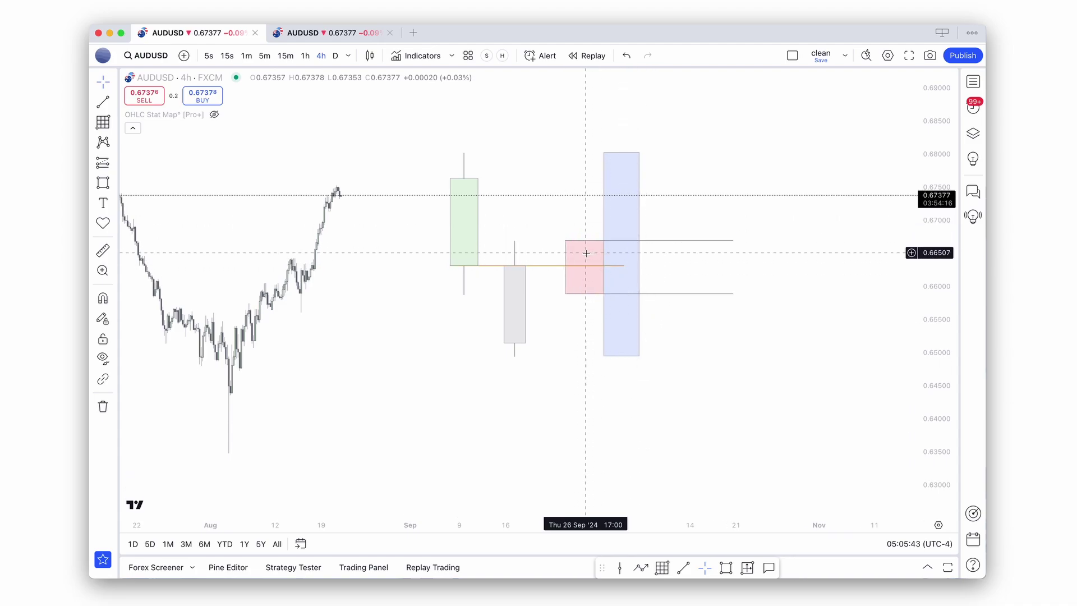
Step: Lengthen the red rectangle's upper-edge line to about 22 October and label it "statistical bearish manipulation level"
left_click_drag(733, 240, 750, 240)
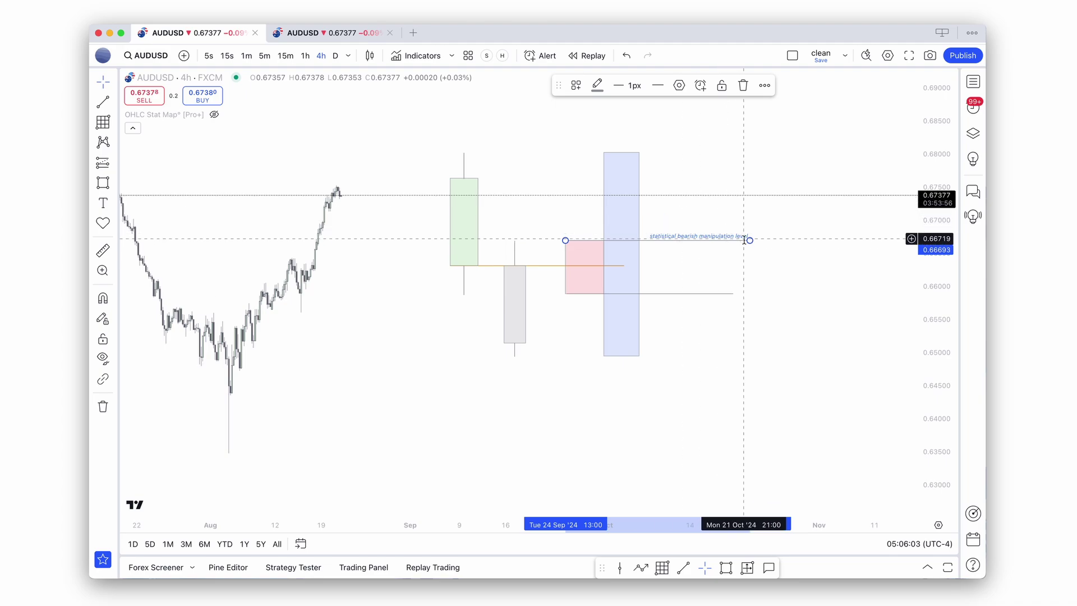
double_click(718, 236)
left_click(515, 274)
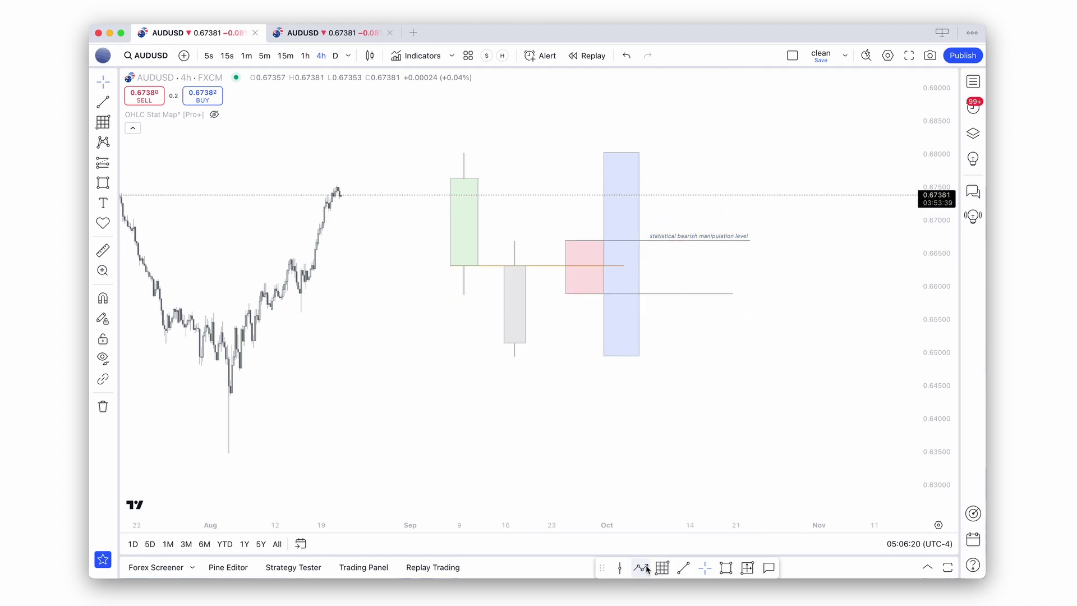
left_click(641, 567)
left_click(578, 246)
left_click(587, 230)
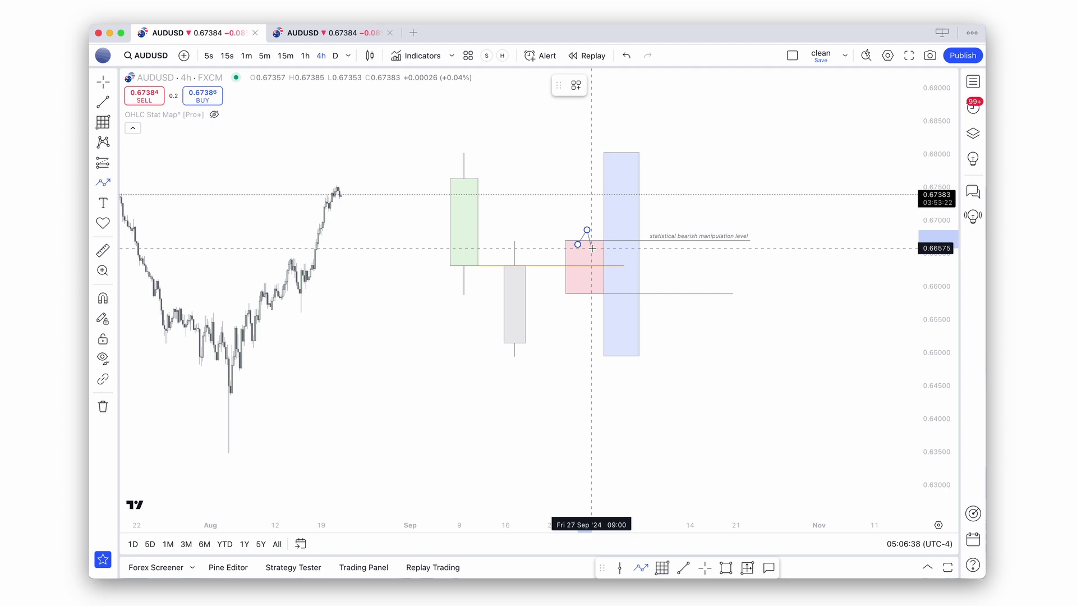
key("Escape")
Step: Draw a horizontal trend line along the blue rectangle's top edge at 0.68024 to 22 October, labelled "statistical bullish distribution level"
left_click(103, 107)
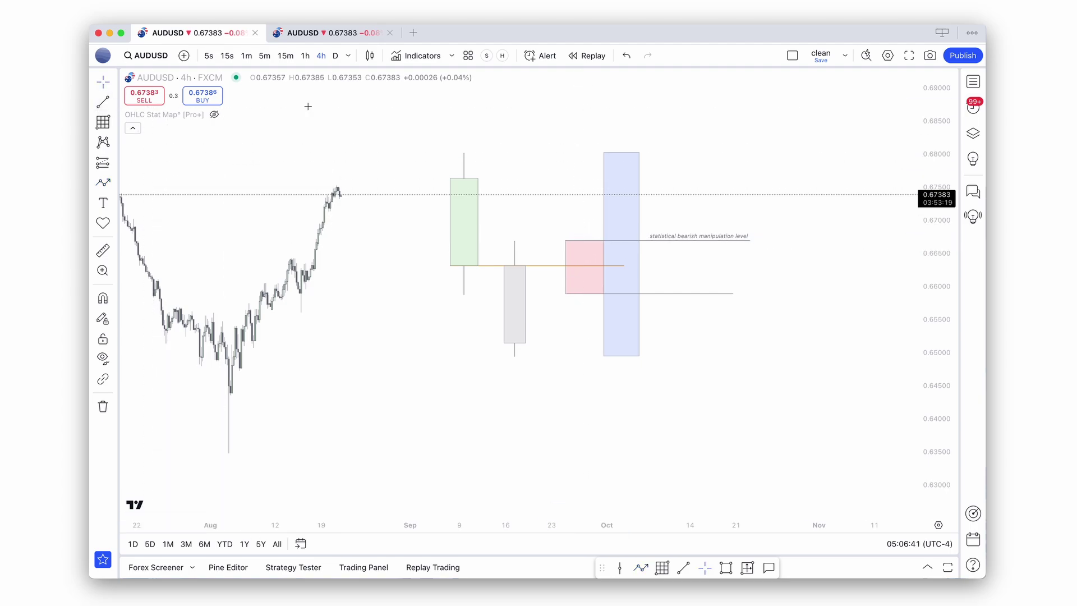
key("super")
left_click(618, 152)
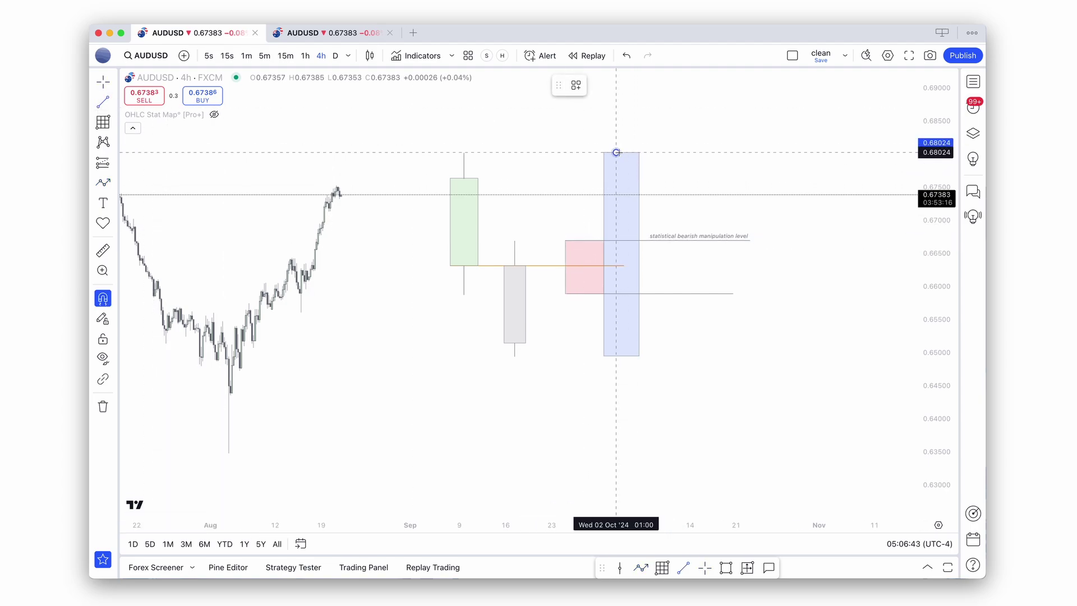
left_click(748, 152)
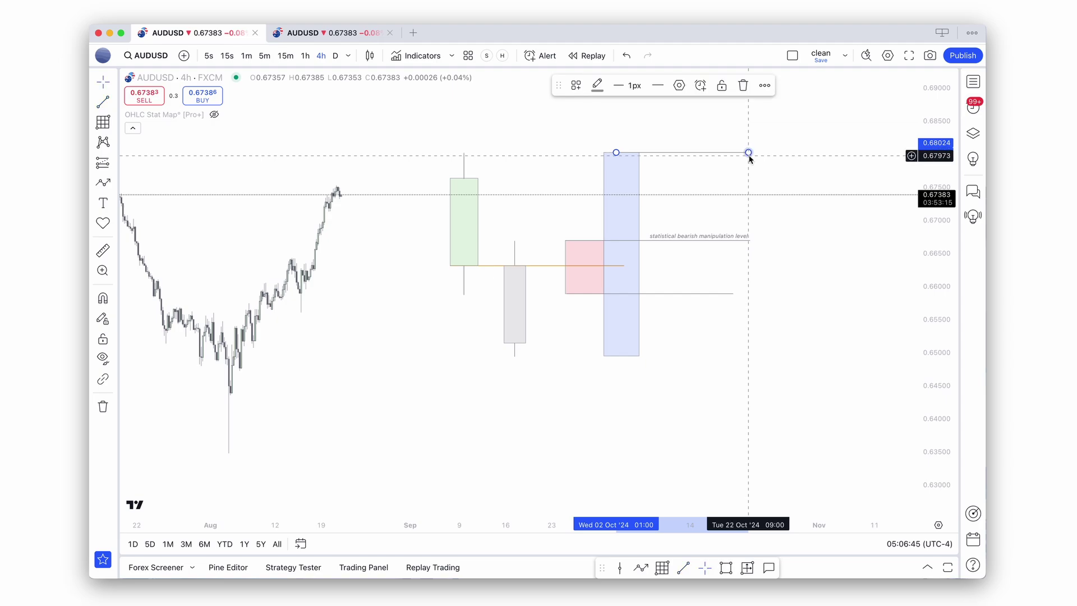
type("statistical bullish distribut")
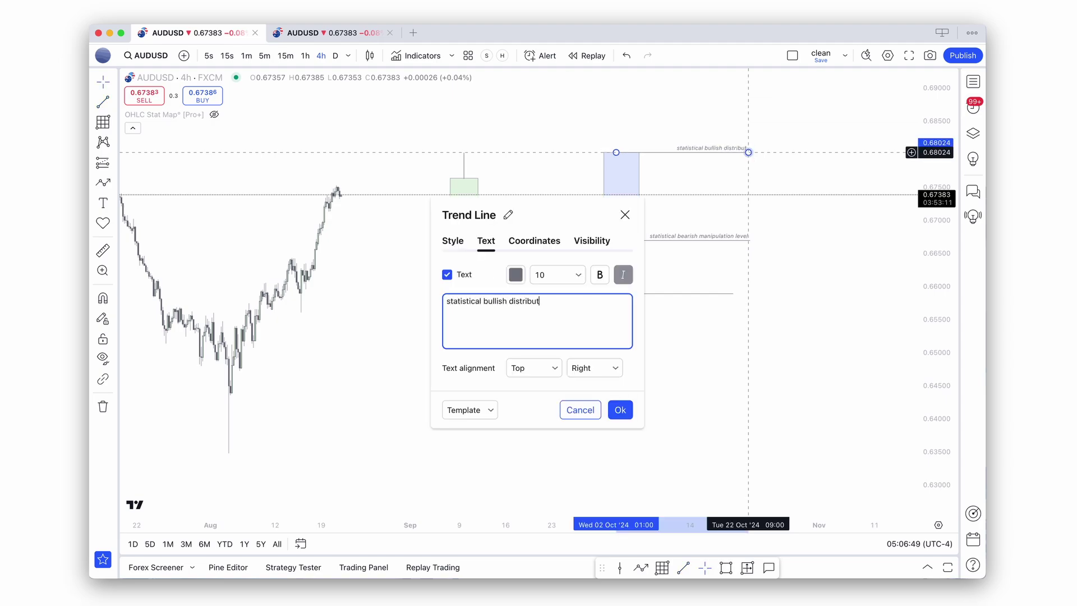
left_click(760, 157)
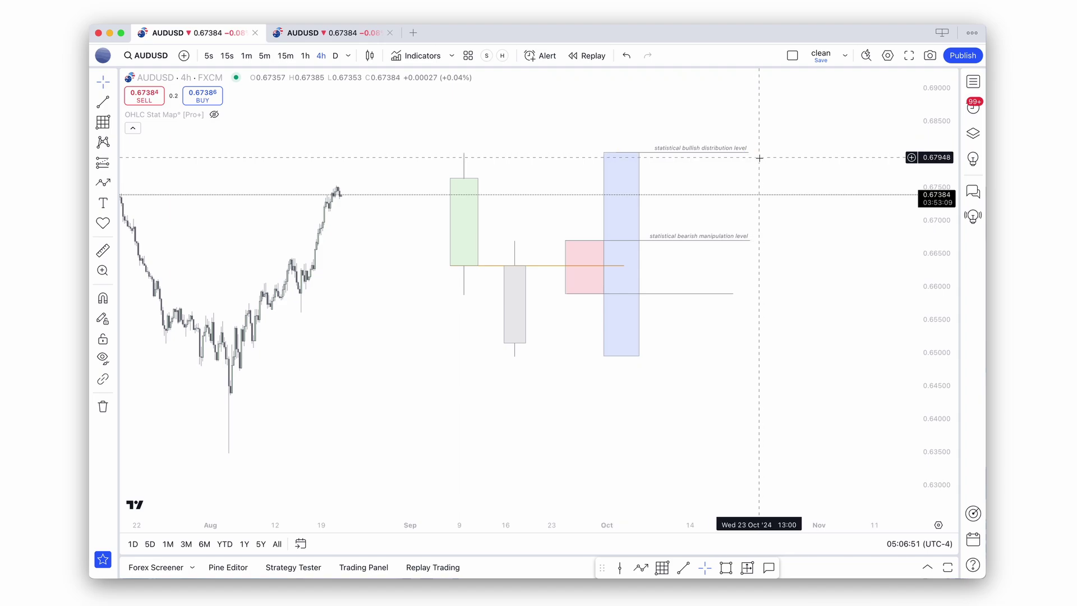
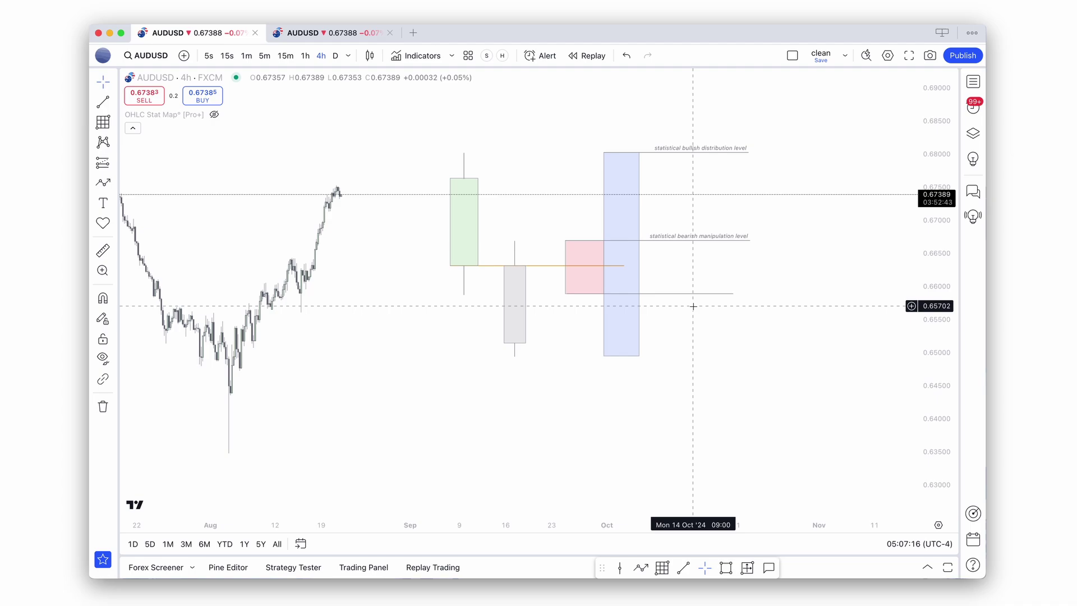
Step: Draw a five-point zigzag path crossing the bearish manipulation level line, just beside the blue rectangle
left_click_drag(696, 308, 700, 318)
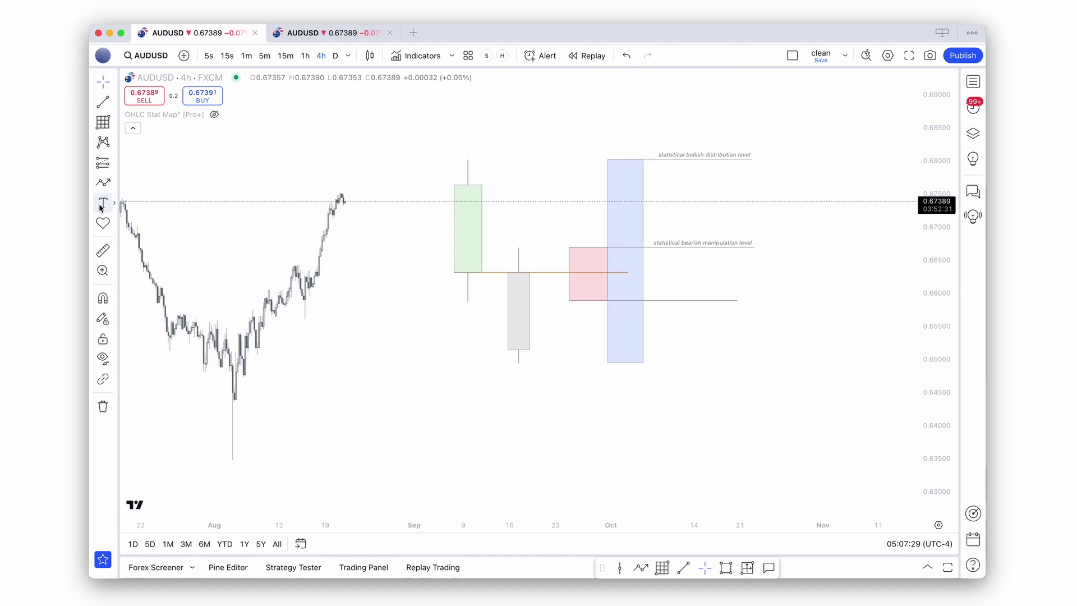
left_click(103, 182)
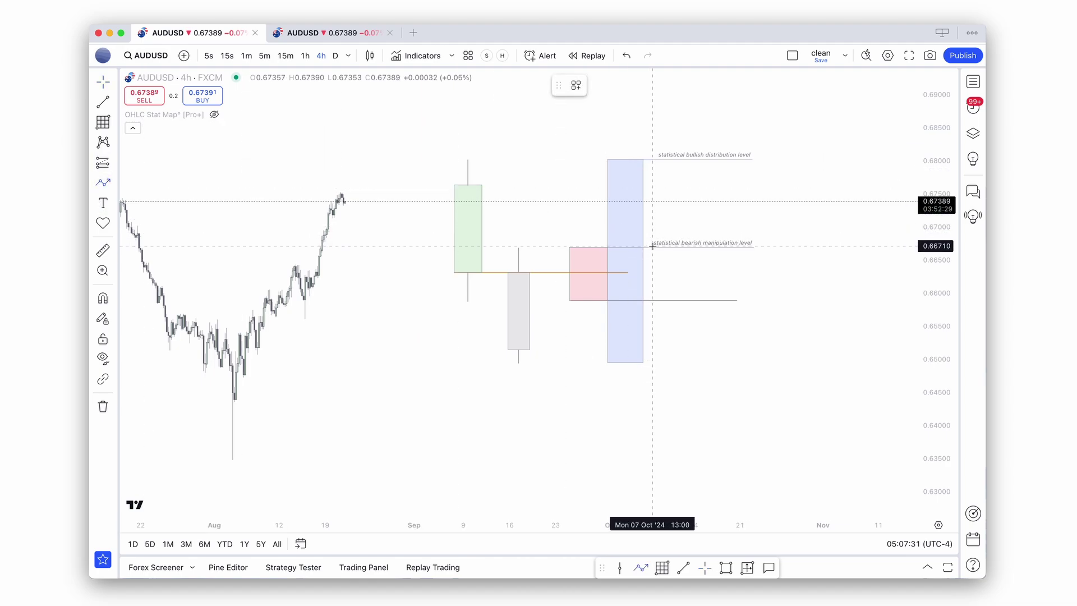
left_click(663, 243)
left_click(669, 232)
left_click(672, 265)
left_click(683, 228)
left_click(688, 247)
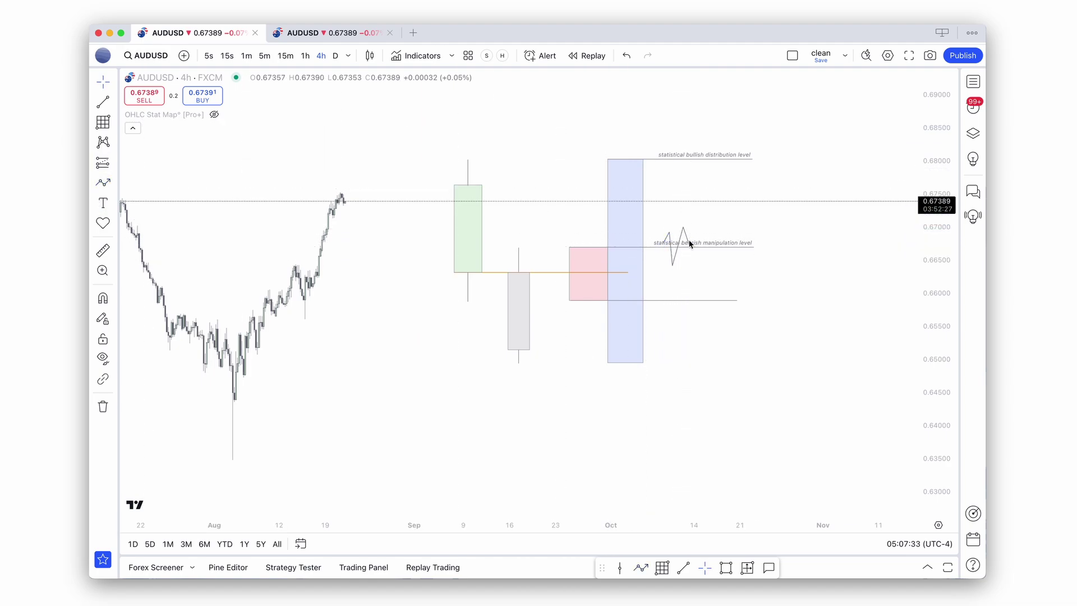
Step: Draw a second five-point zigzag path that rises through the bullish distribution level line and ends below it
left_click(682, 187)
left_click(690, 147)
left_click(694, 170)
left_click(703, 145)
left_click(702, 190)
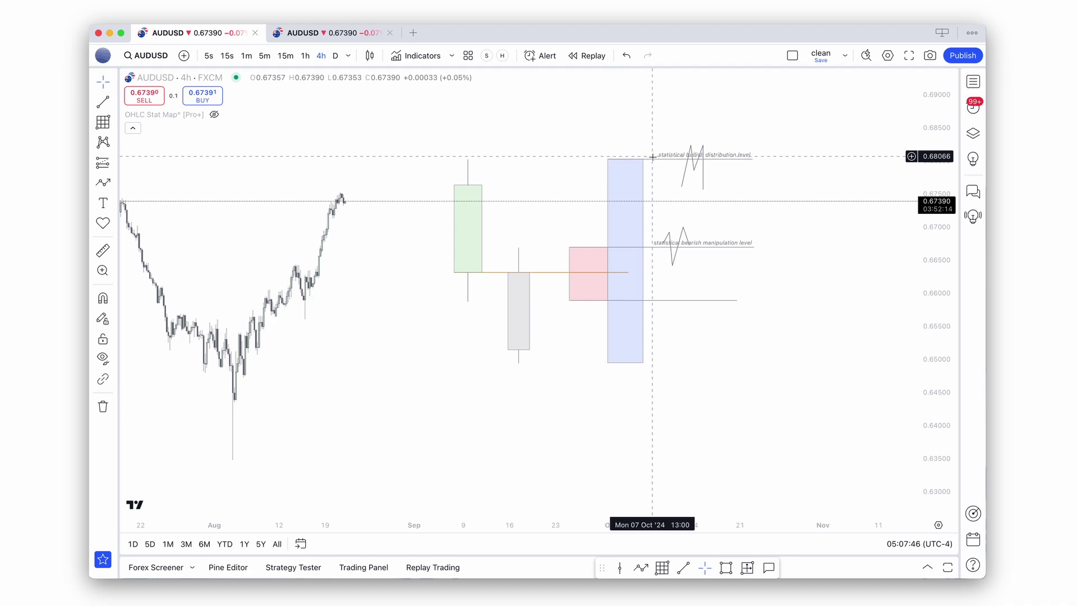
Step: Invert the price scale and swap the two wicked candles' fills, making the green rectangle grey and the grey one green
left_click(928, 526)
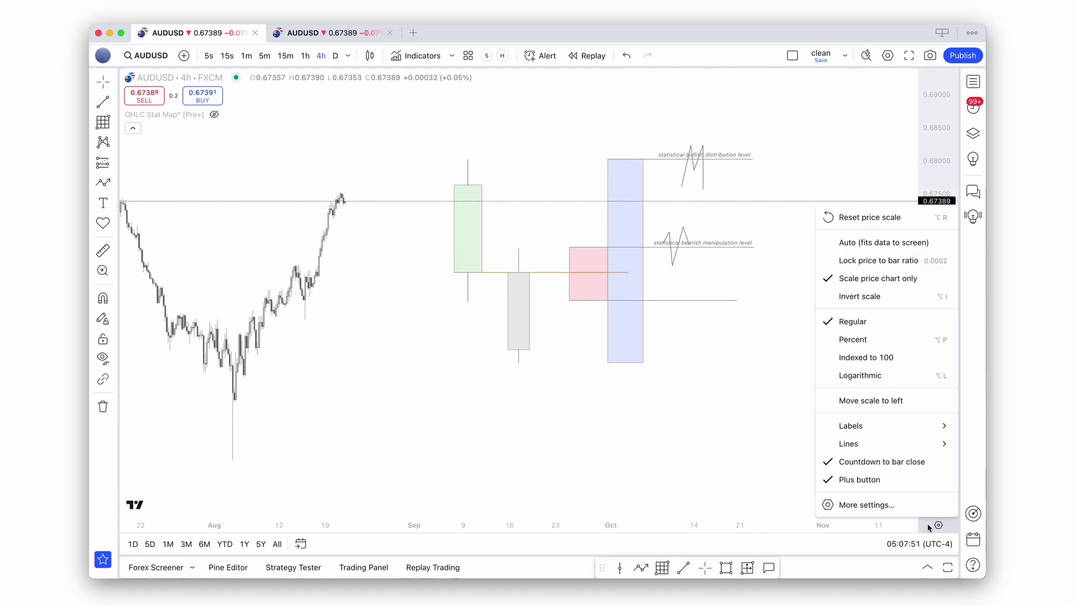
left_click(894, 297)
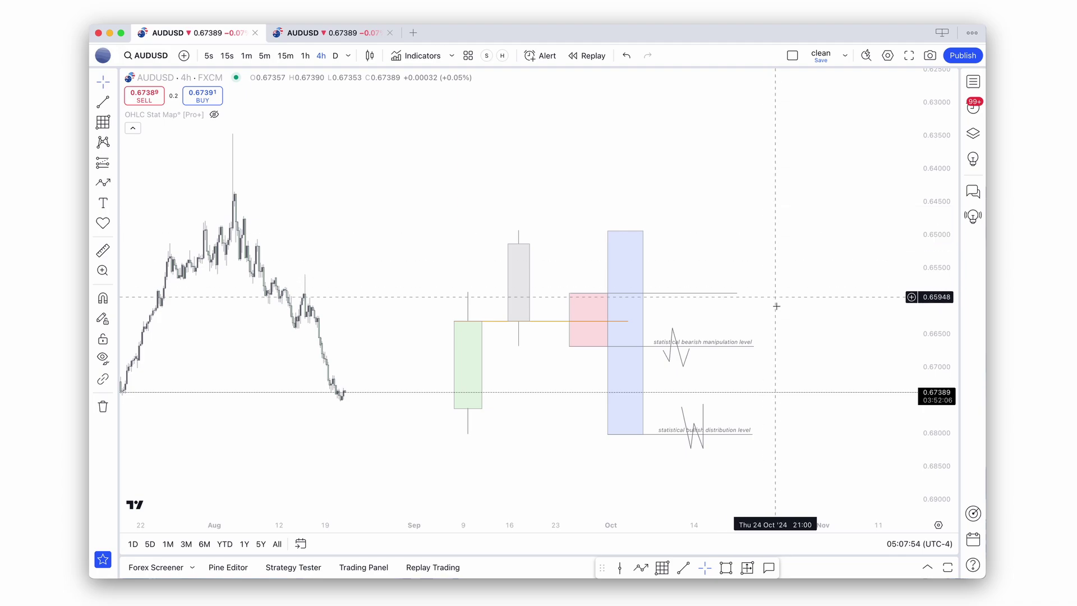
left_click(482, 357)
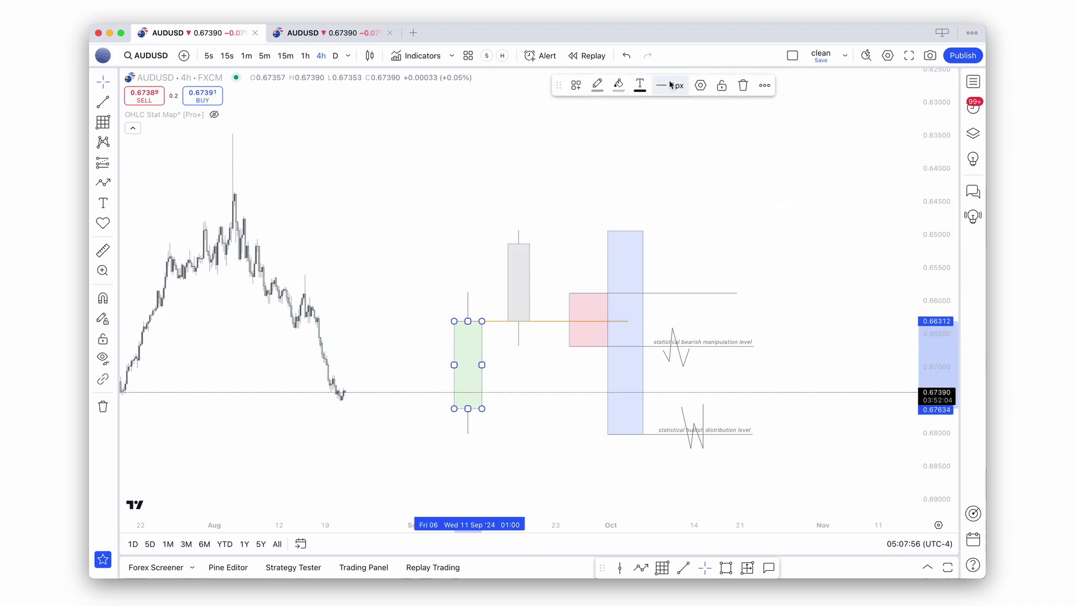
left_click(618, 85)
left_click(650, 110)
left_click(522, 250)
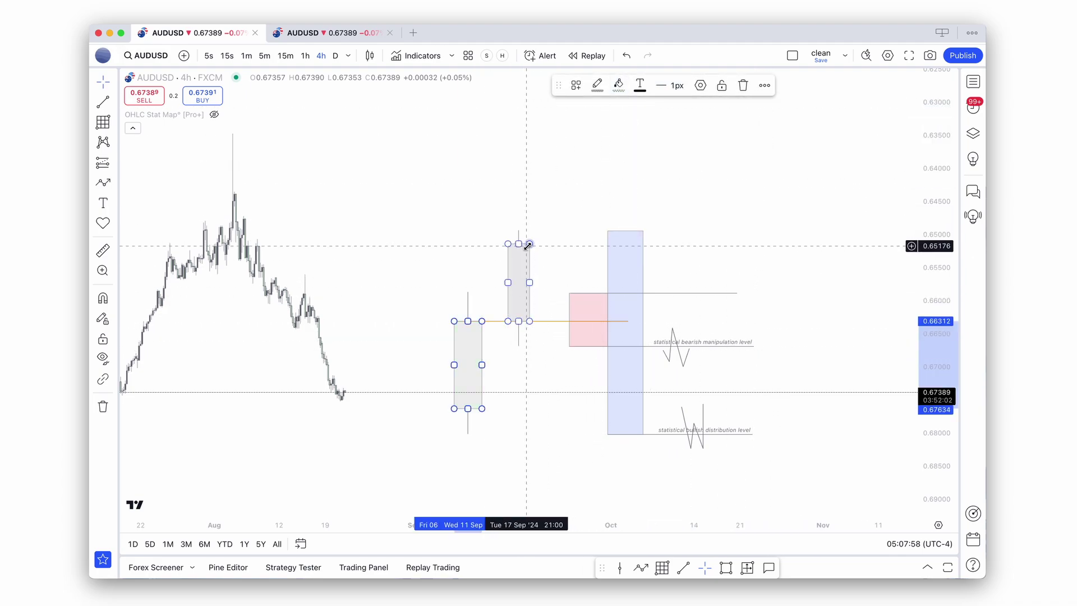
left_click(620, 88)
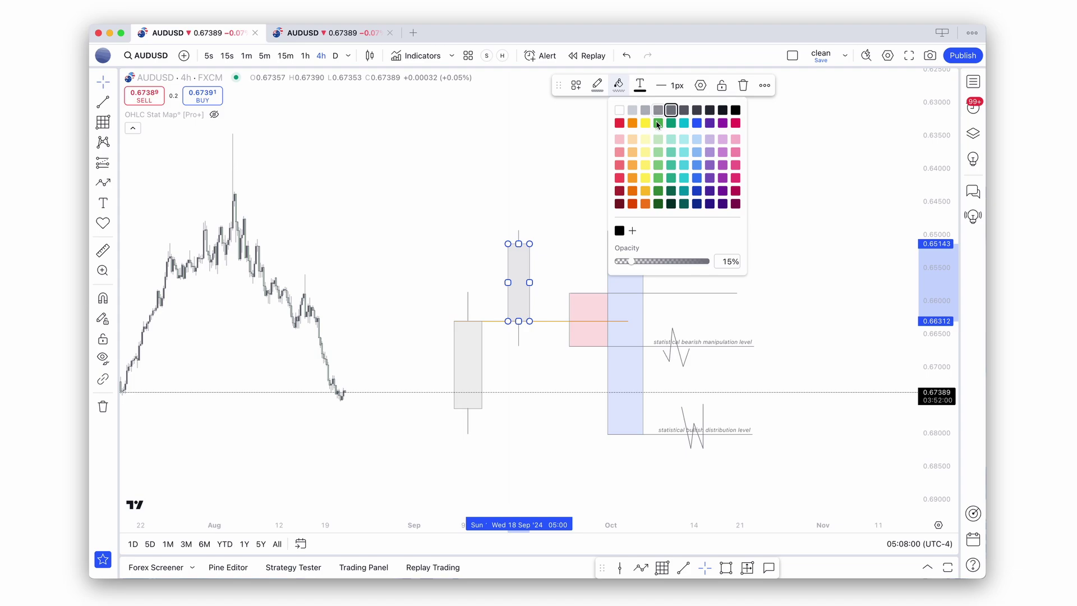
left_click(658, 165)
left_click(716, 218)
Step: Change the manipulation line's label to "statistical bullish manipulation level"
left_click(729, 346)
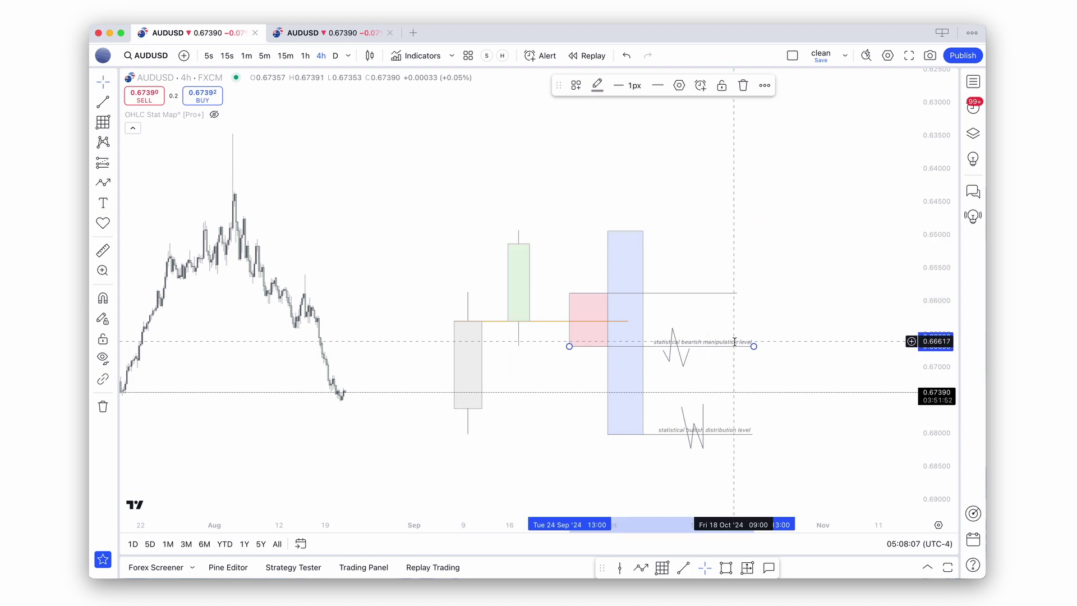
double_click(729, 346)
left_click(514, 309)
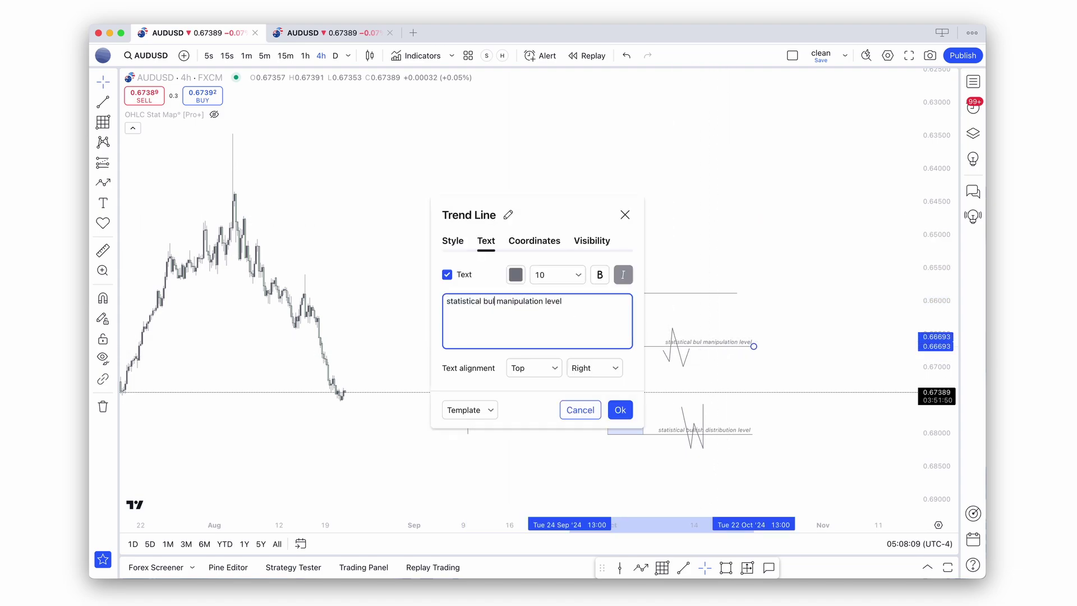
left_click(620, 409)
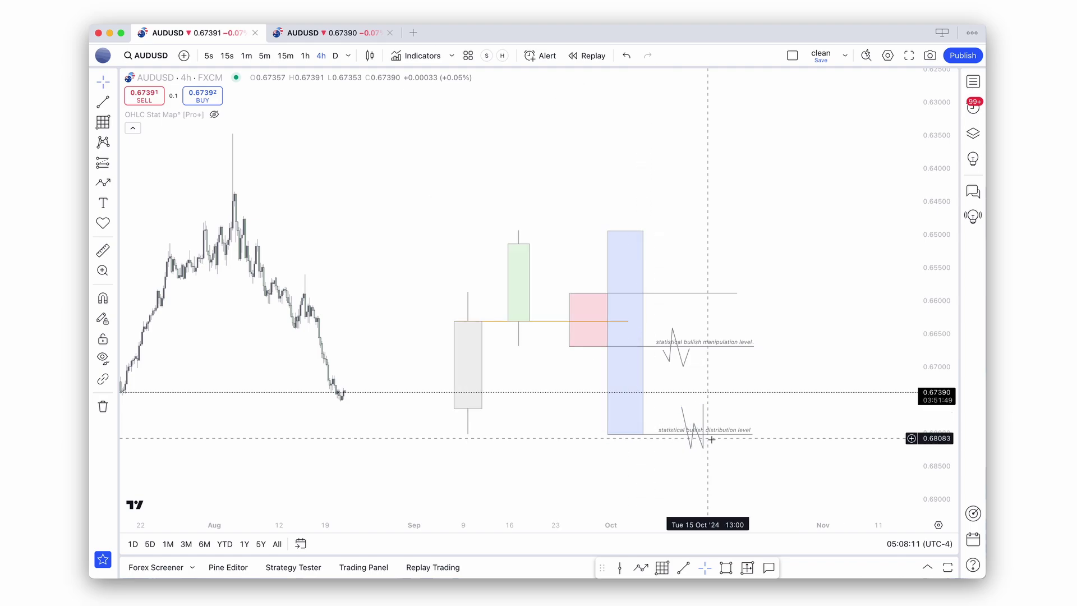
Step: Lengthen both labelled lines to about 30 October and relabel the distribution line "statistical bearish distribution level"
left_click_drag(752, 433, 814, 437)
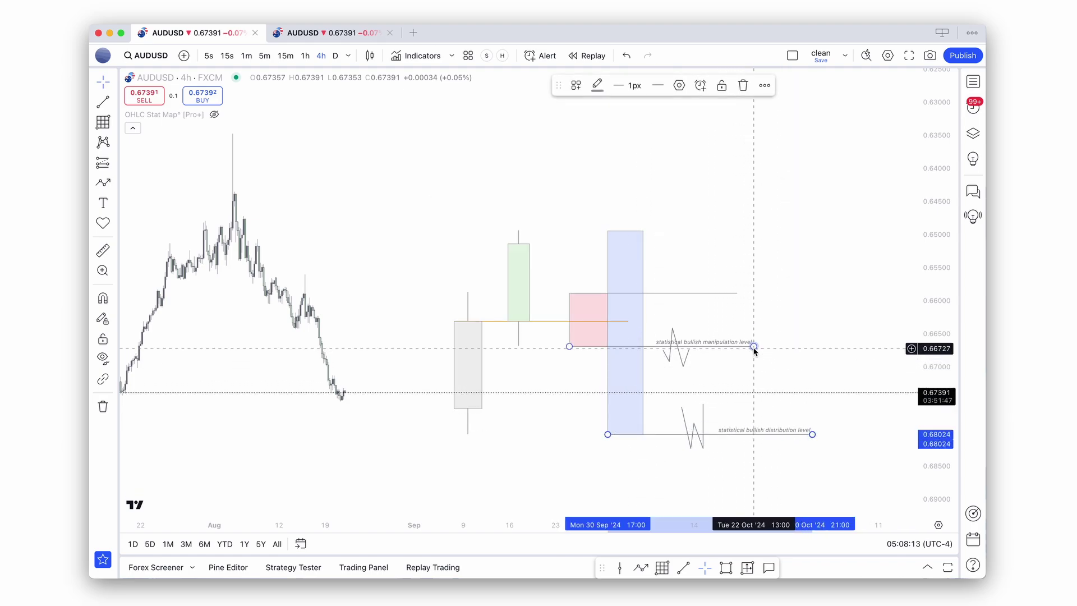
left_click_drag(753, 346, 820, 346)
double_click(813, 436)
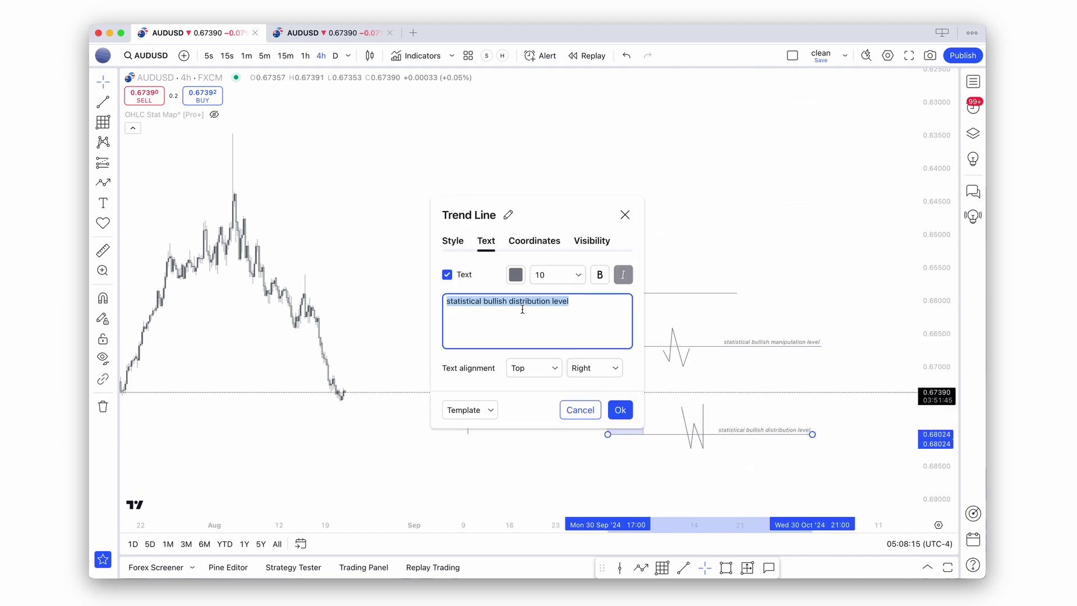
key("Escape")
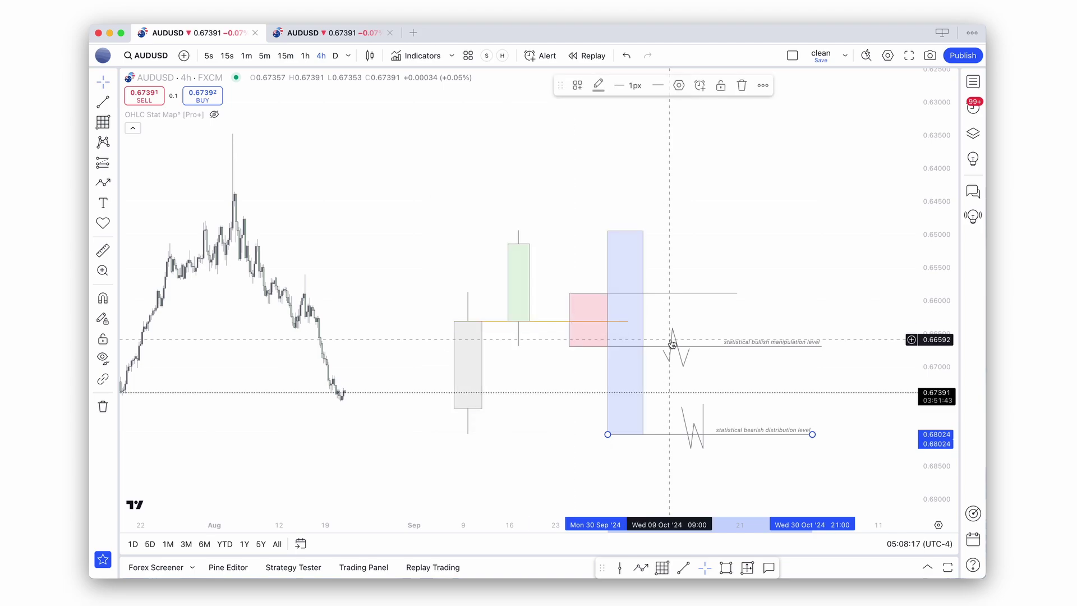
left_click(457, 333)
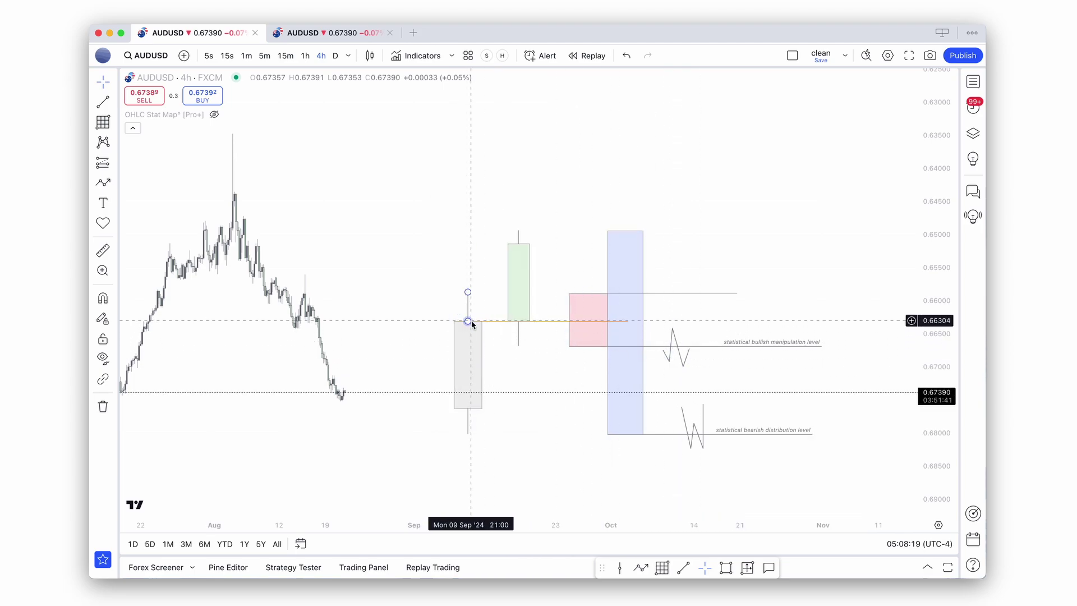
left_click(460, 318)
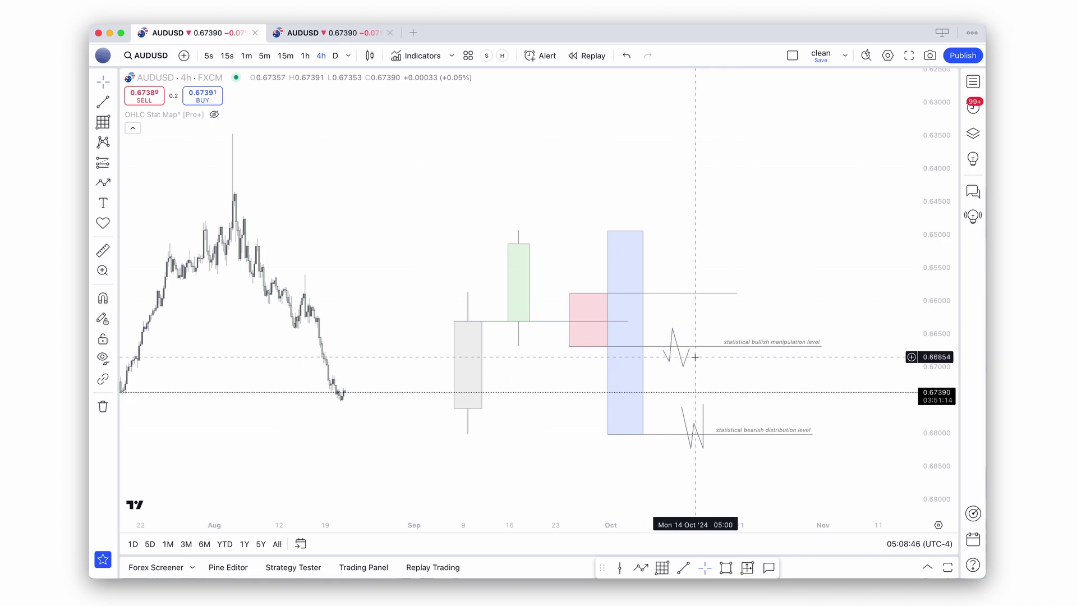
Step: Reshape the zigzag at the distribution line, moving its second dip to about 0.6831 and shifting its end point slightly further out
left_click_drag(690, 357, 678, 358)
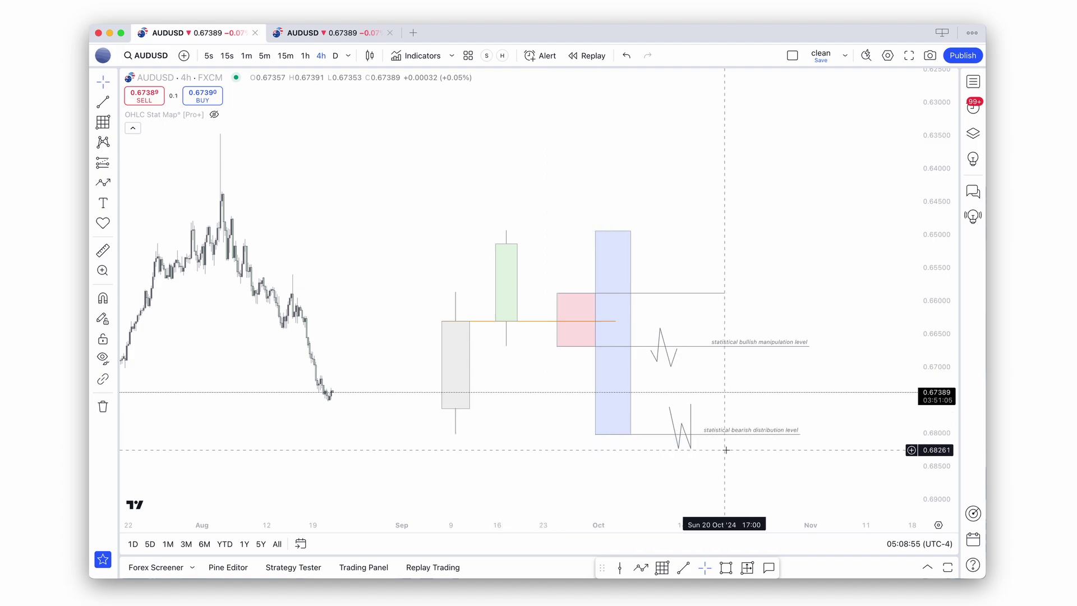
left_click(693, 454)
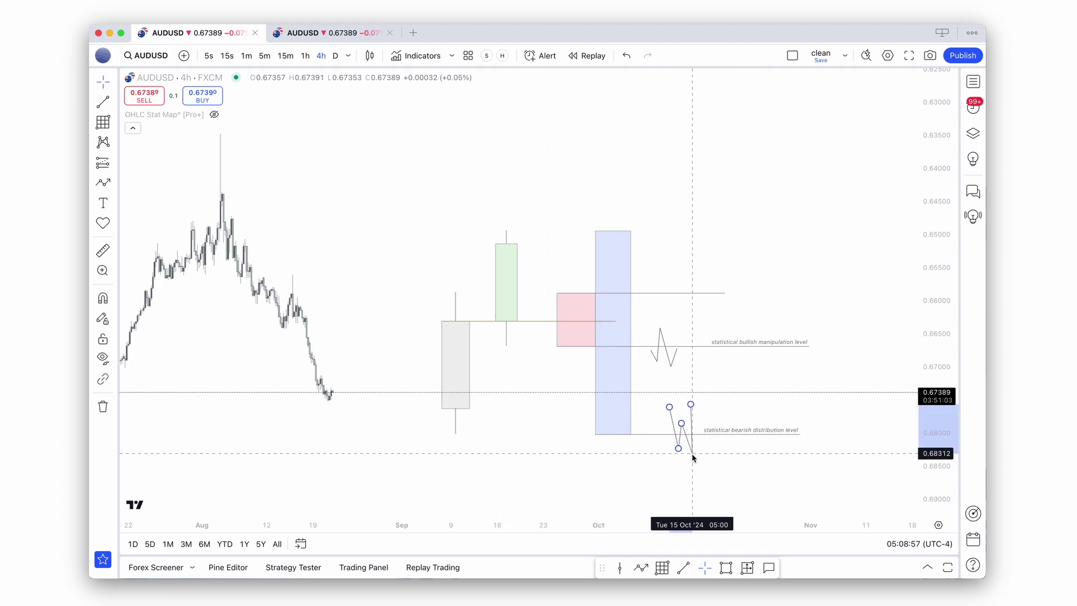
left_click_drag(692, 454, 690, 456)
left_click_drag(690, 405, 697, 406)
left_click(717, 407)
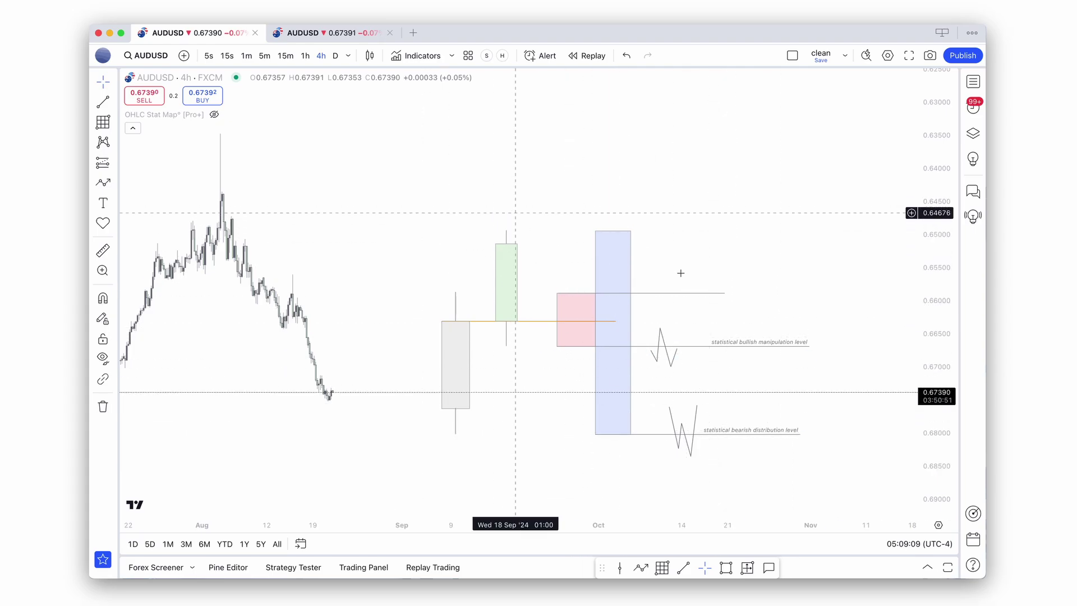
Step: Turn off the inverted price scale and delete all the drawn rectangles, lines and zigzags, leaving only the price candles
left_click(938, 524)
left_click(859, 296)
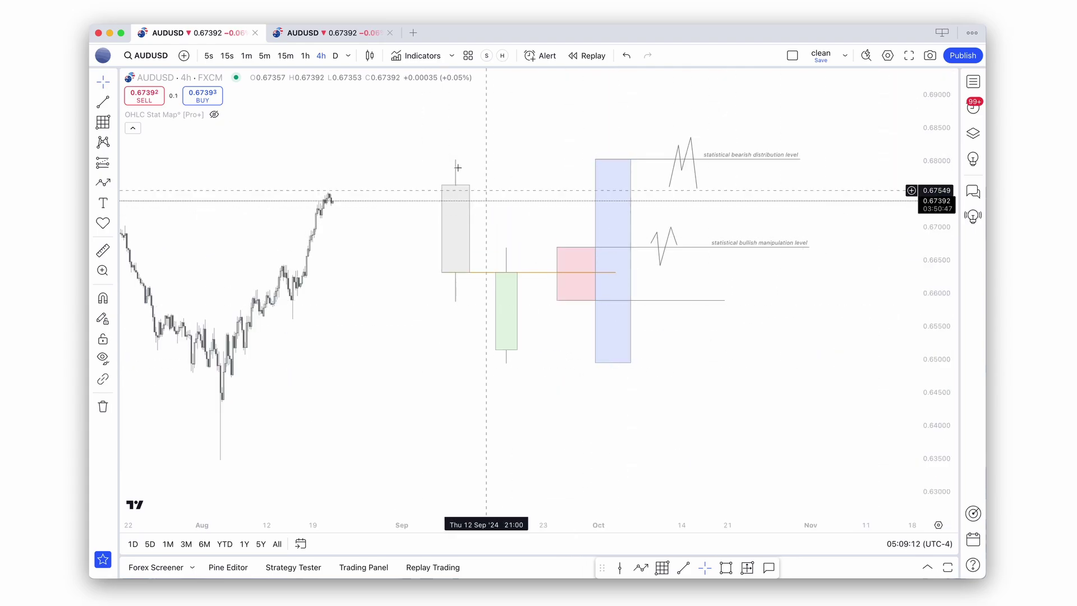
left_click_drag(819, 421, 410, 113)
key("Delete")
scroll(579, 146, "left", 5)
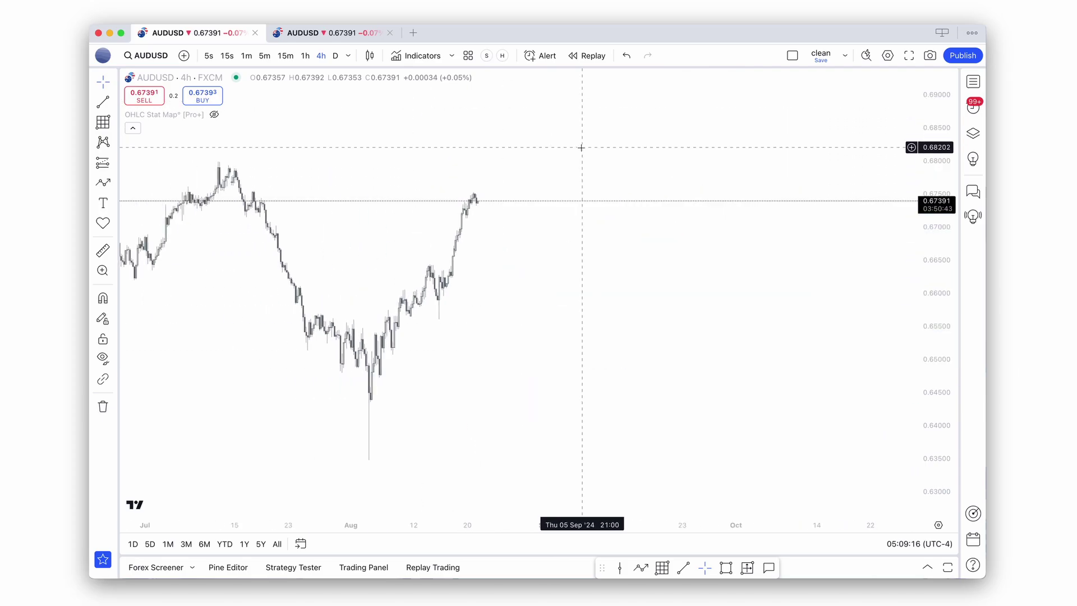
Step: Measure the distance from July's 1M open level up to its 1M − M level
scroll(569, 153, "right", 2)
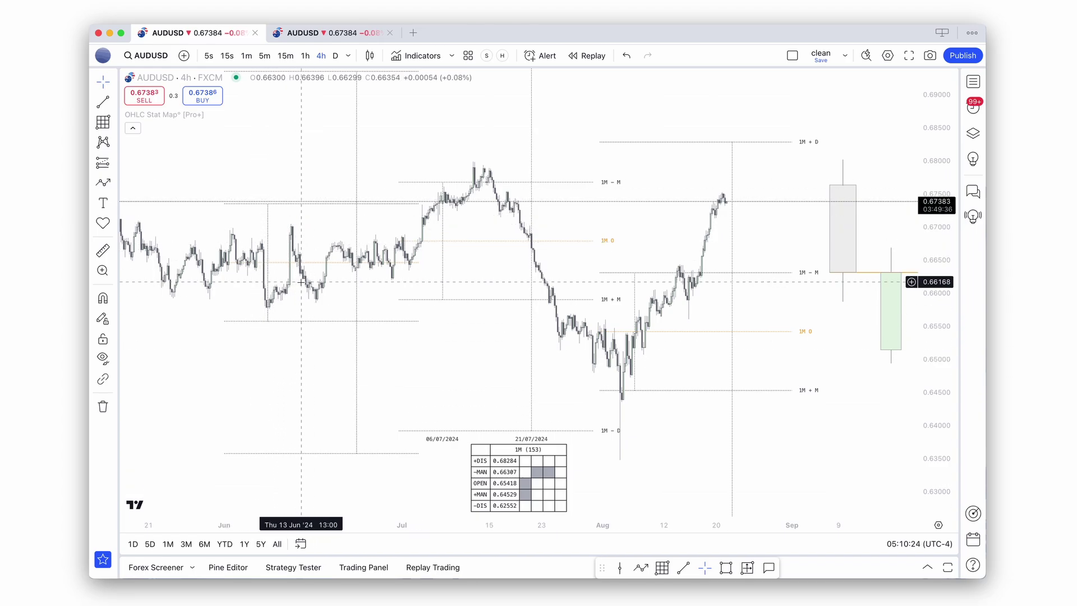
scroll(370, 275, "up", 1)
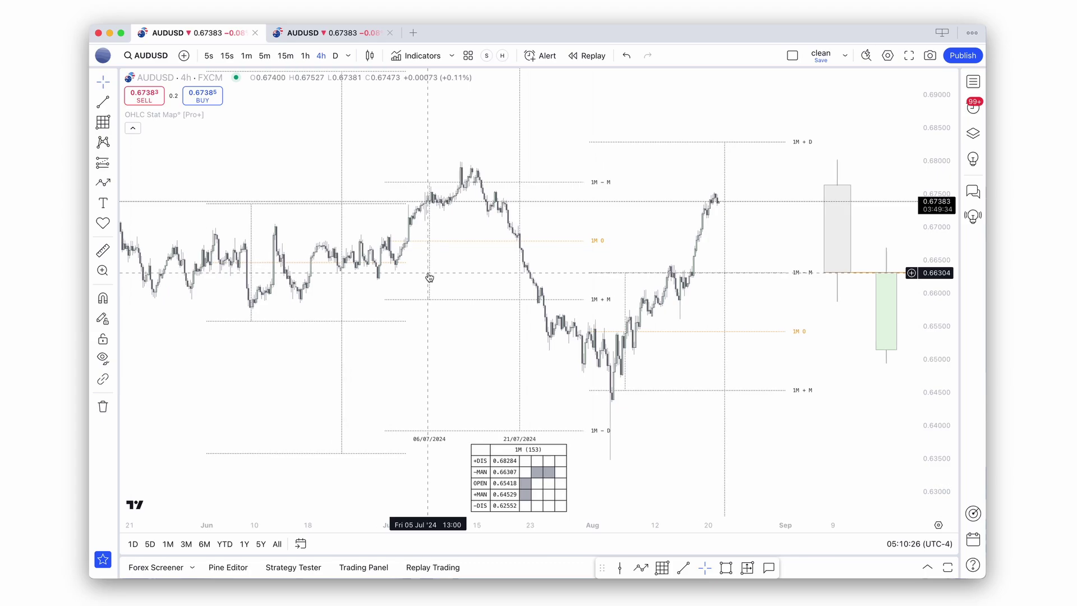
scroll(426, 273, "up", 1)
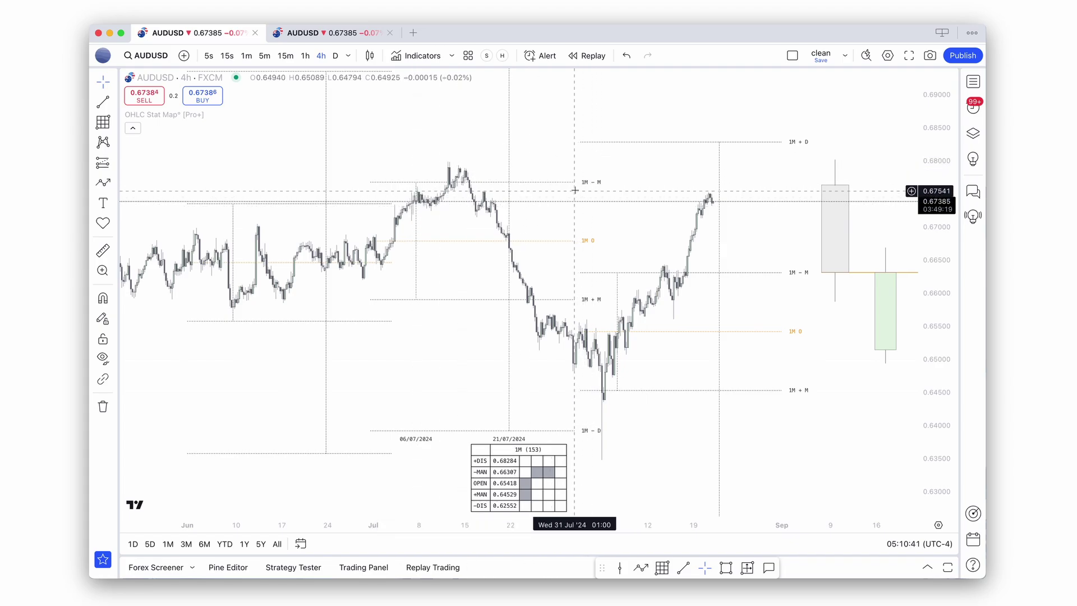
left_click_drag(587, 189, 577, 189)
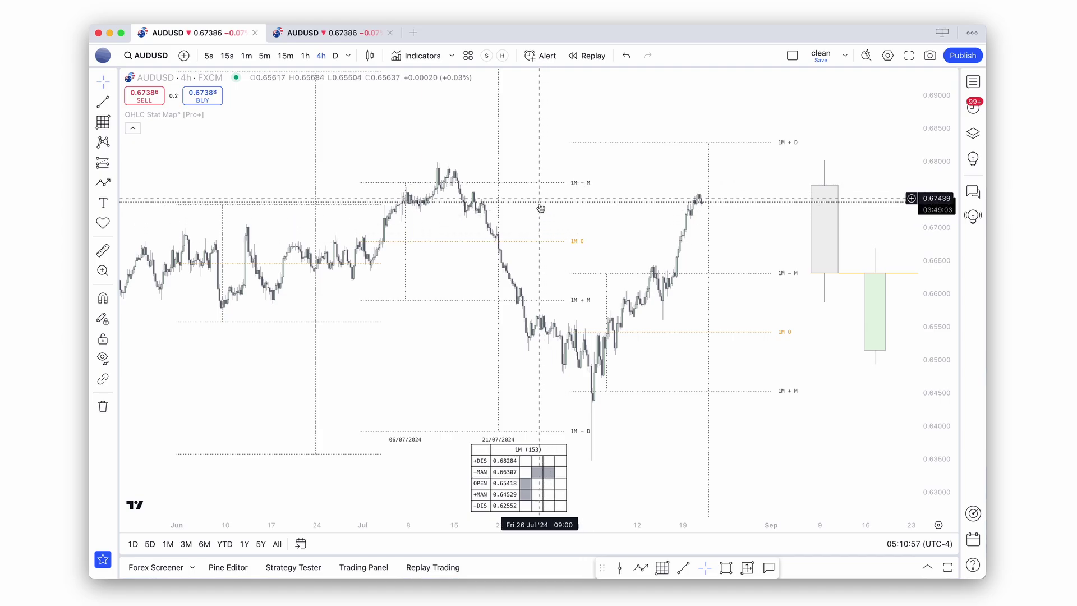
left_click(532, 242, "shift")
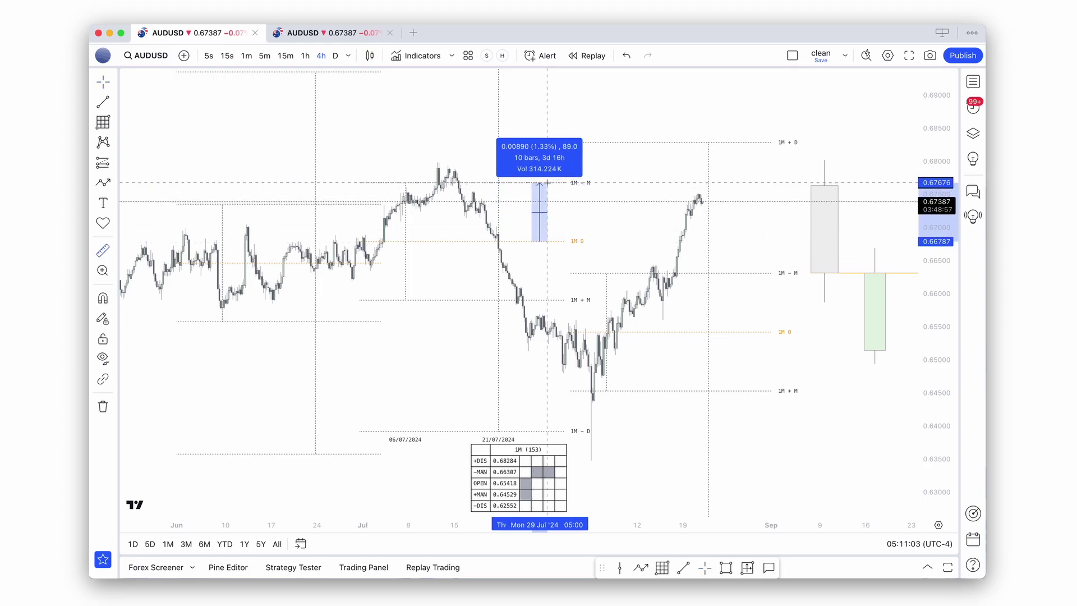
left_click(547, 183)
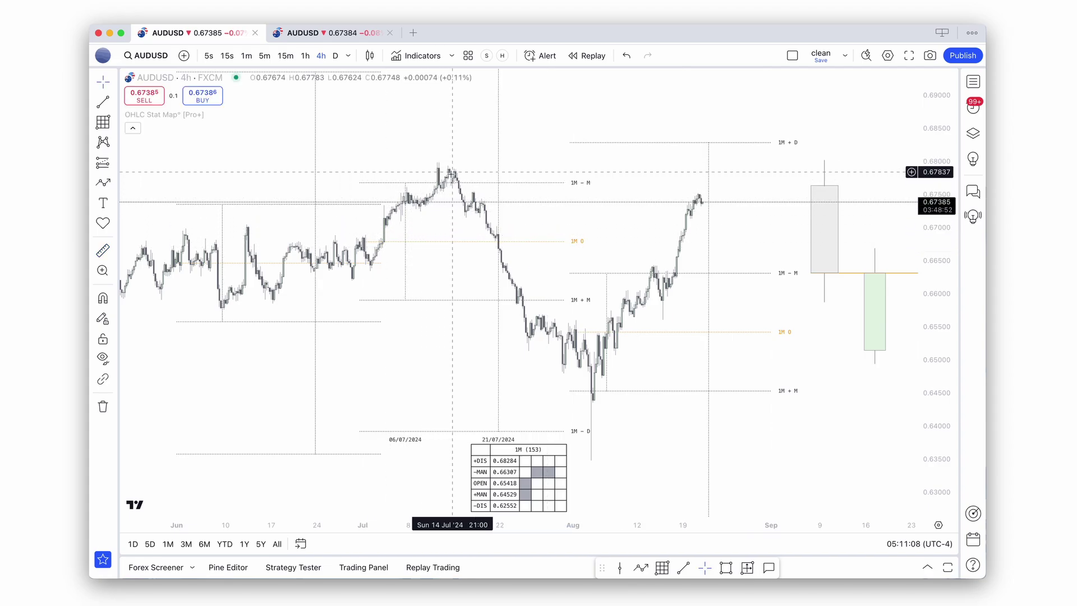
Step: Draw a rectangle over the July peak above the 1M − M level, about 0.6769 to 0.6802 from 10 to 16 July, and fill it red
left_click(726, 568)
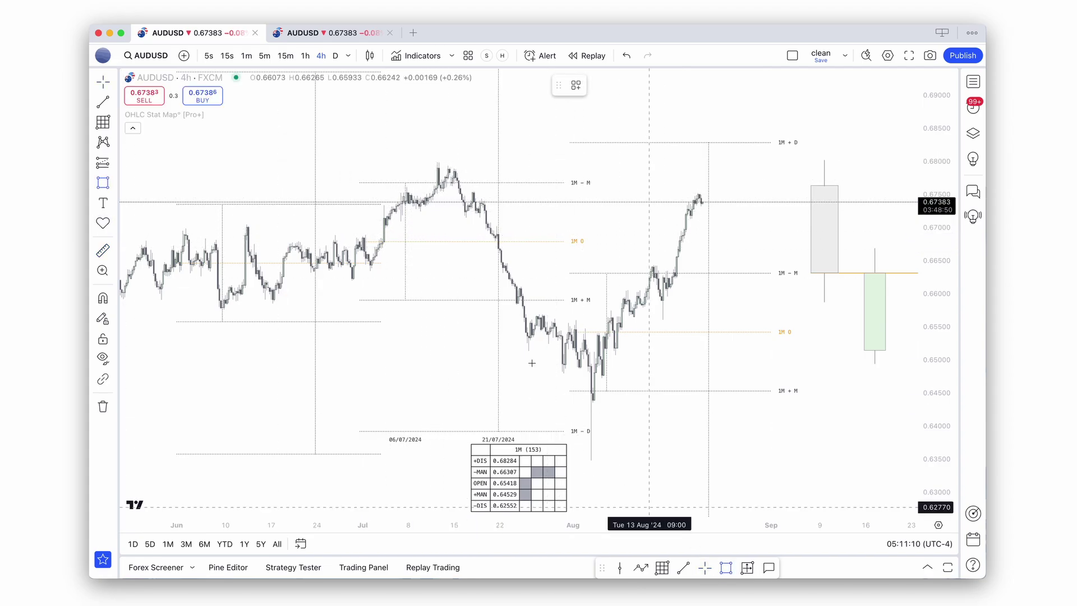
left_click(427, 182)
left_click(466, 160)
key("Escape")
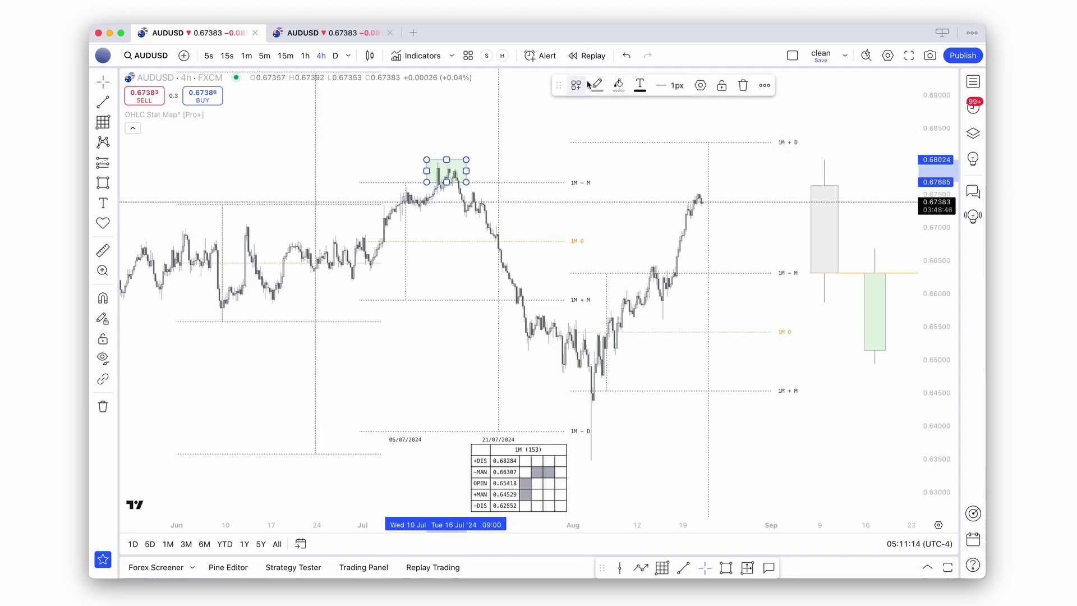
left_click(618, 85)
left_click(619, 152)
left_click(619, 168)
left_click(497, 161)
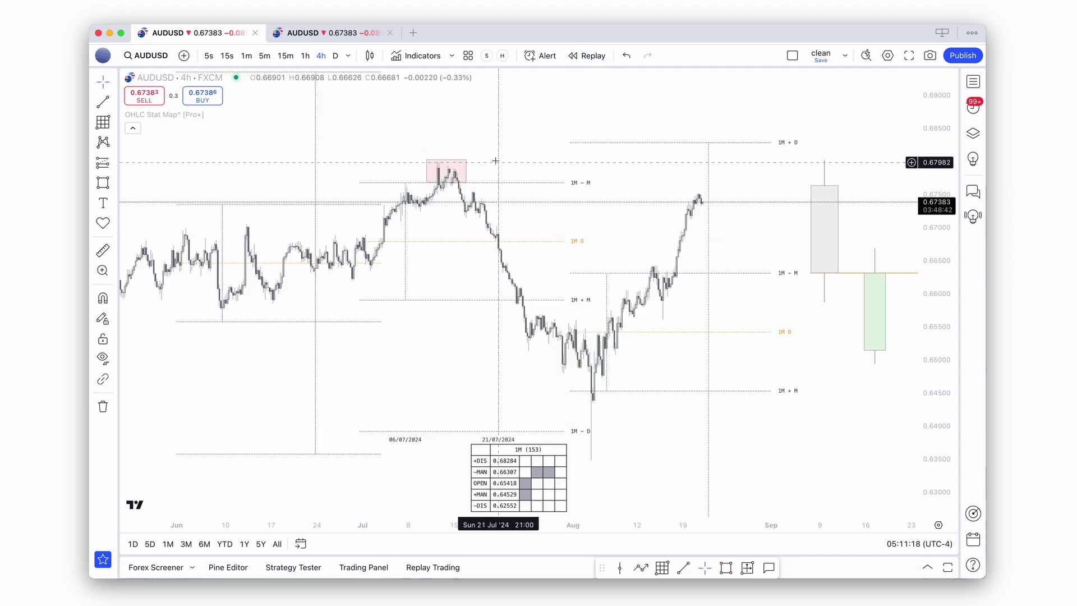
Step: Draw a second rectangle from July's 1M open up to about 0.6859 across the month, and stretch the first one to the same width and height limit
left_click(103, 181)
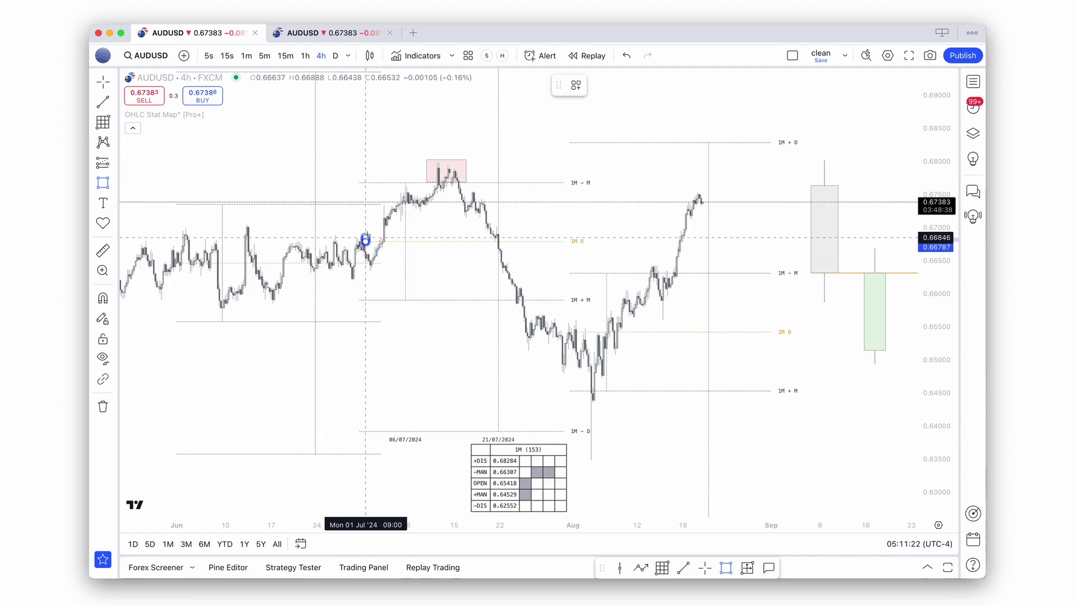
left_click_drag(366, 239, 562, 122)
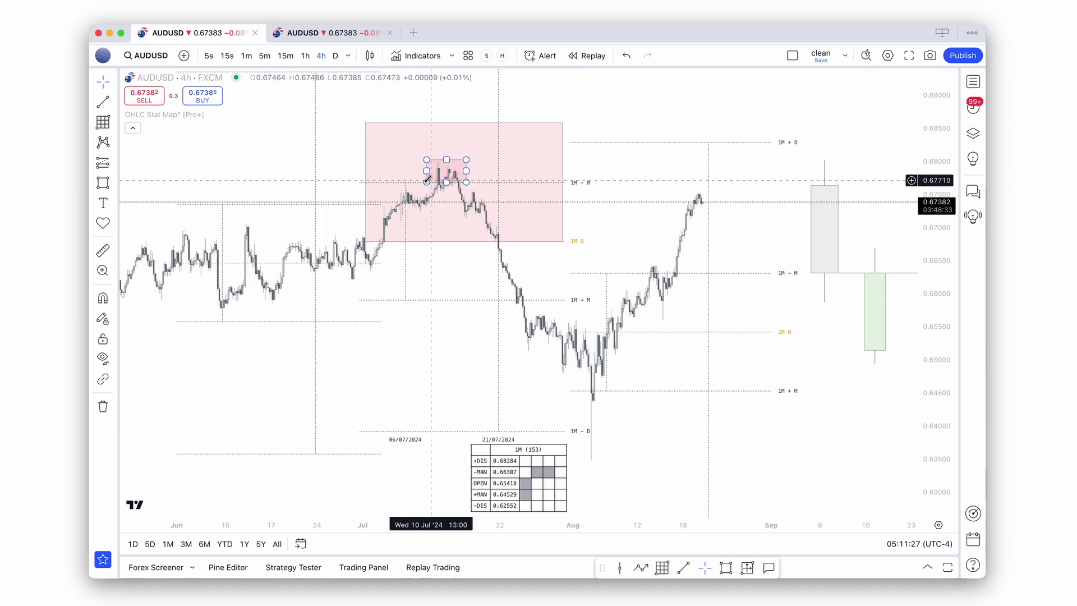
left_click(445, 160)
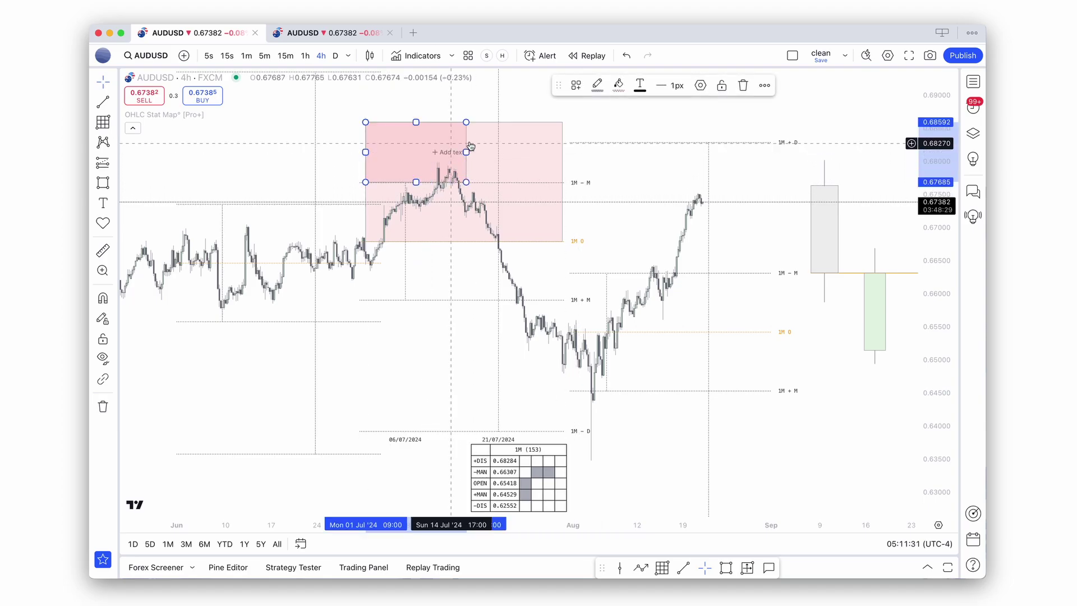
left_click_drag(466, 152, 563, 152)
left_click(595, 135)
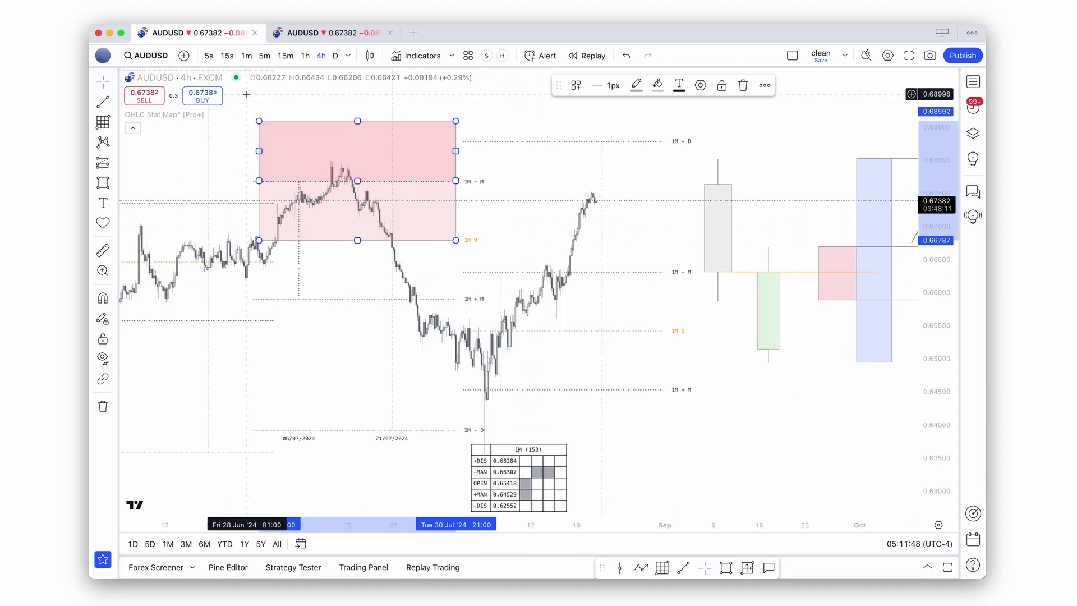
Step: Delete both red rectangles drawn above July's monthly open
key("Delete")
left_click_drag(479, 174, 469, 154)
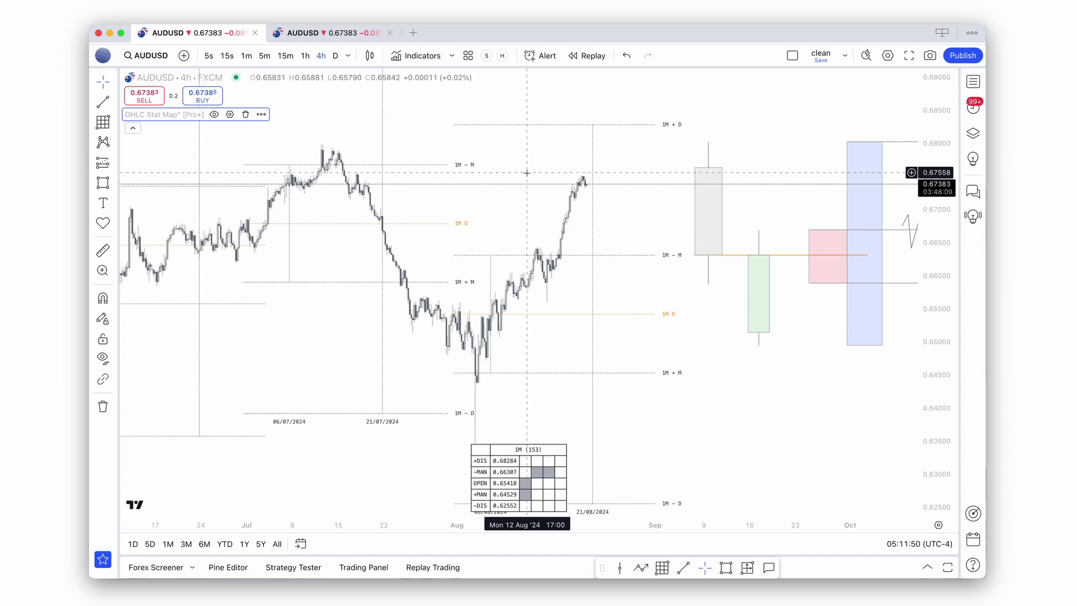
mouse_move(527, 173)
left_mouse_down()
mouse_move(523, 165)
mouse_move(528, 182)
left_mouse_up()
scroll(531, 190, "up", 1)
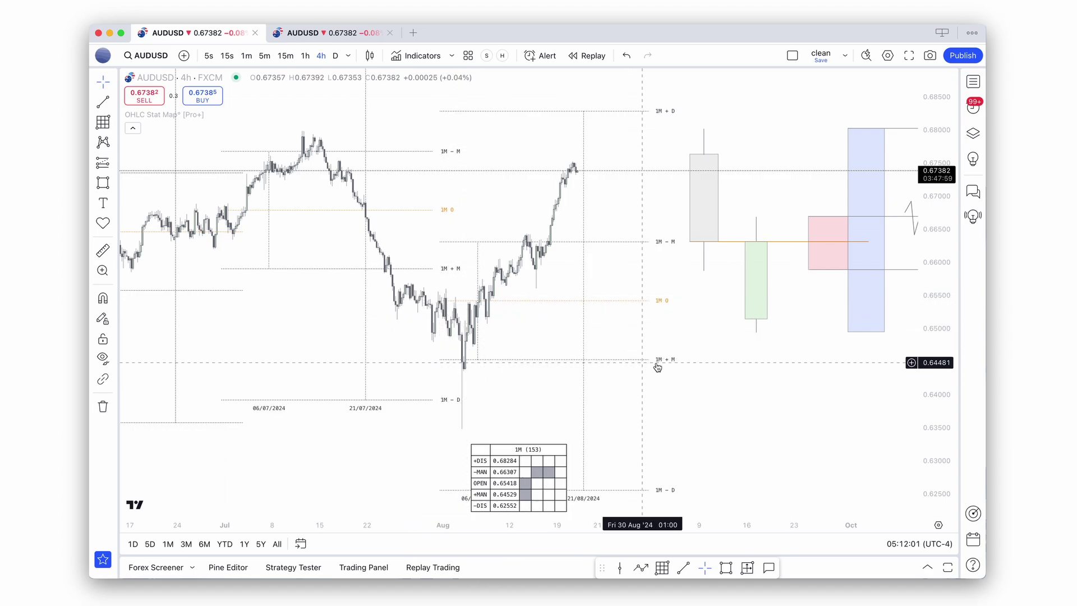
Step: Draw a horizontal trend line at the April low, about 0.6362, running from 18 April to about 7 August
left_click_drag(671, 367, 679, 342)
scroll(513, 361, "down", 5)
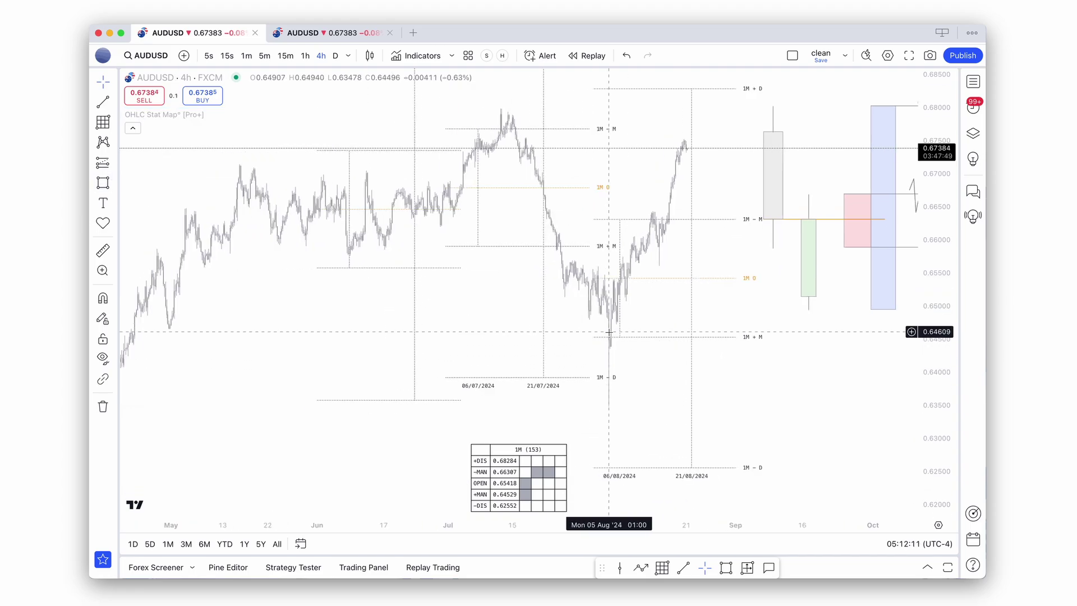
scroll(631, 385, "down", 2)
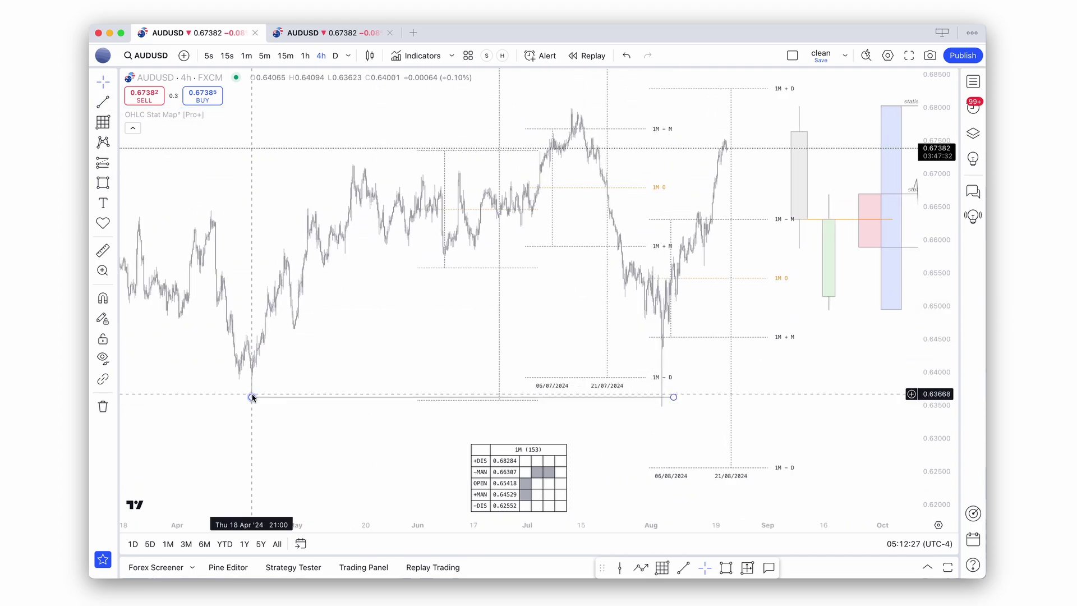
left_click(252, 397)
Step: Label the trend line at the April low "Aprils Low"
scroll(446, 348, "up", 5)
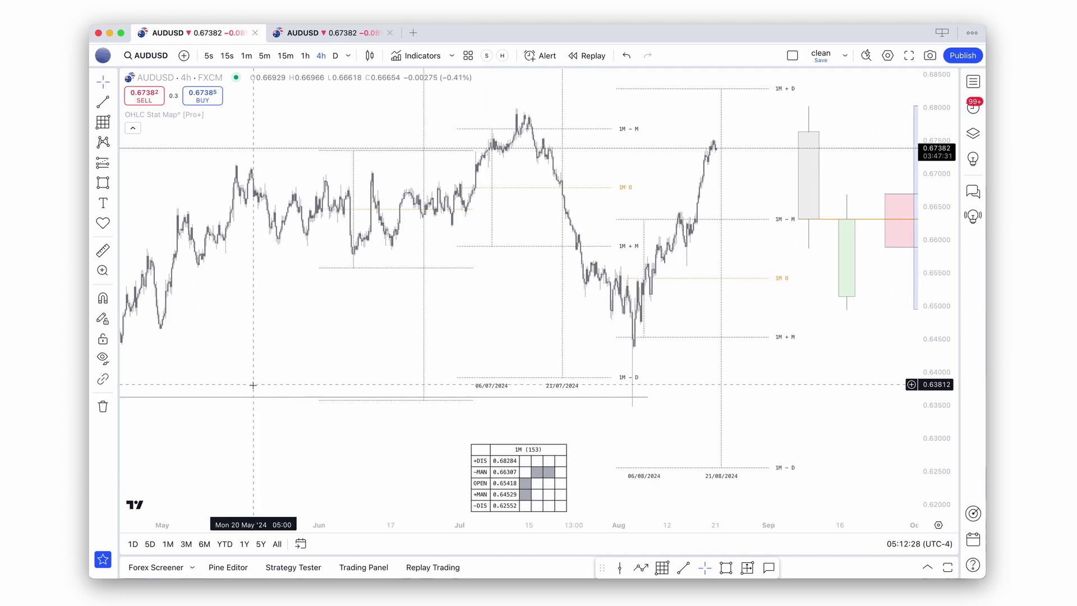
scroll(446, 348, "up", 1)
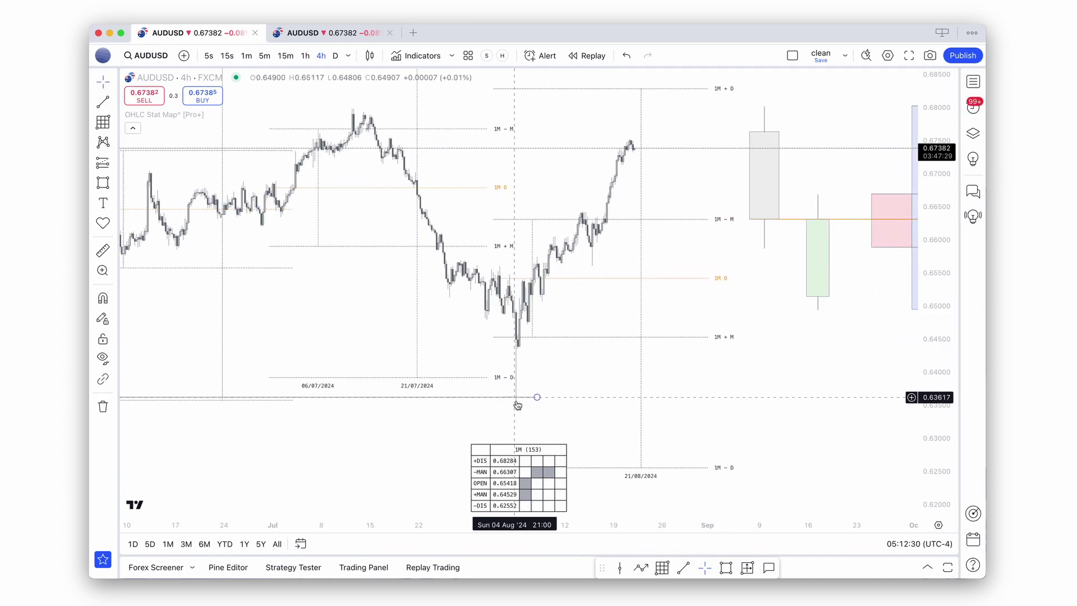
scroll(488, 307, "up", 1)
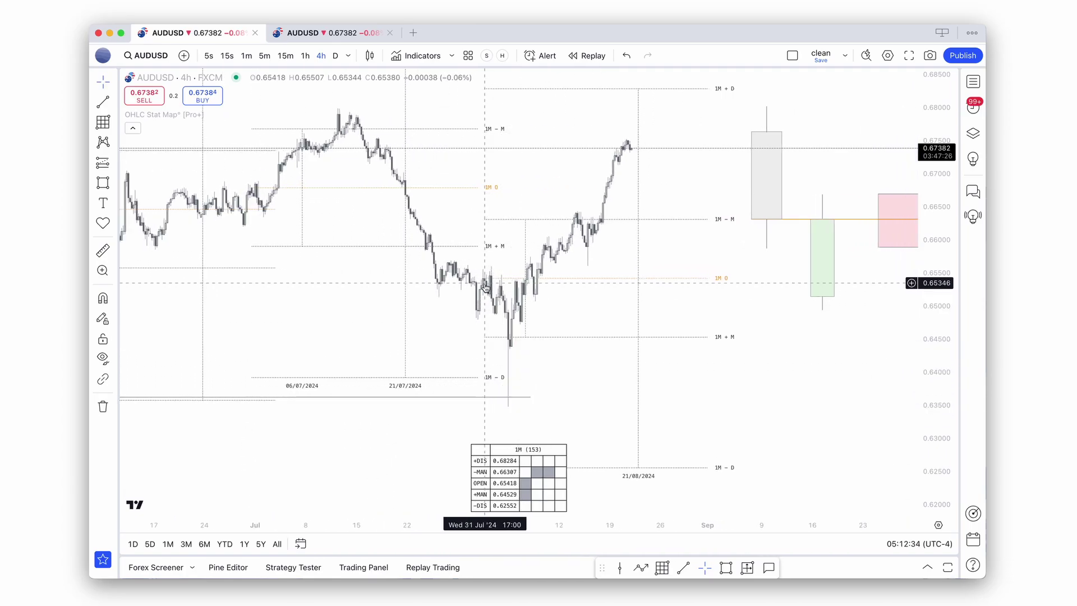
scroll(488, 289, "up", 1)
mouse_move(713, 279)
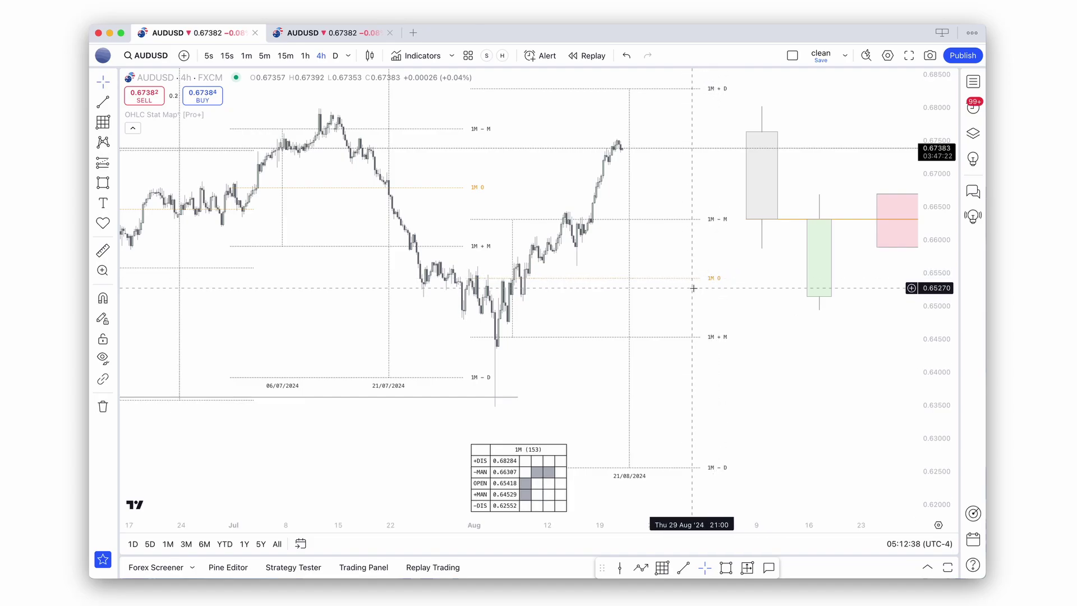
mouse_move(712, 338)
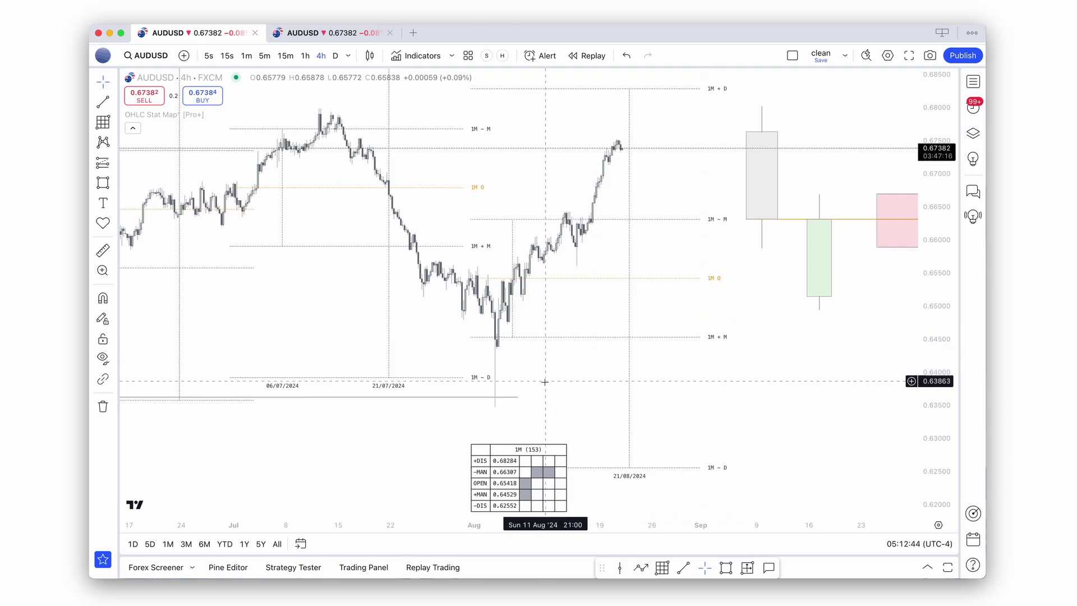
double_click(516, 396)
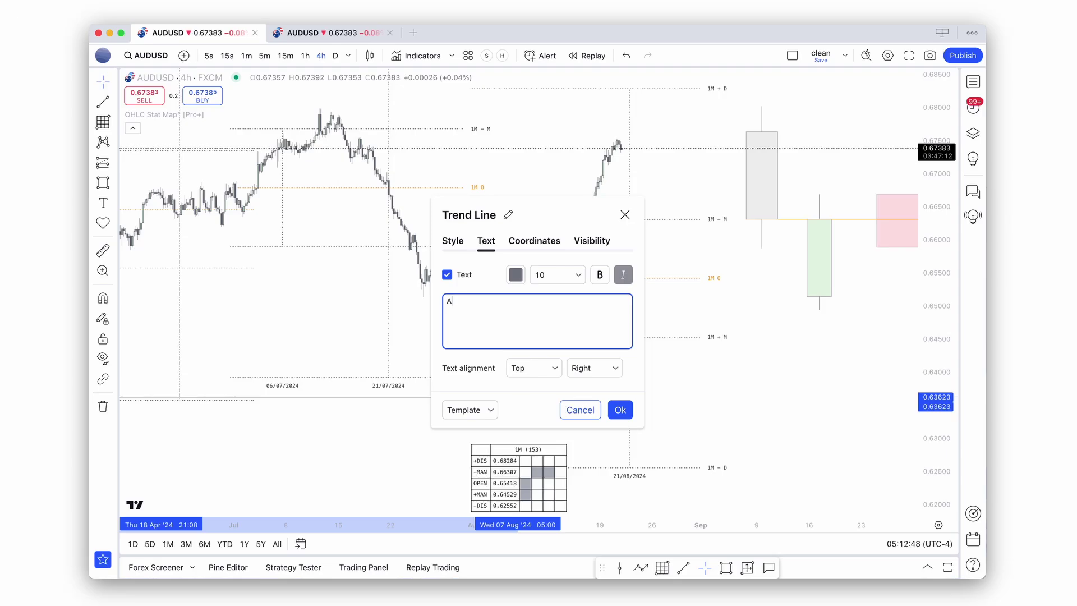
type("Aprils Low")
left_click(620, 410)
left_click(539, 406)
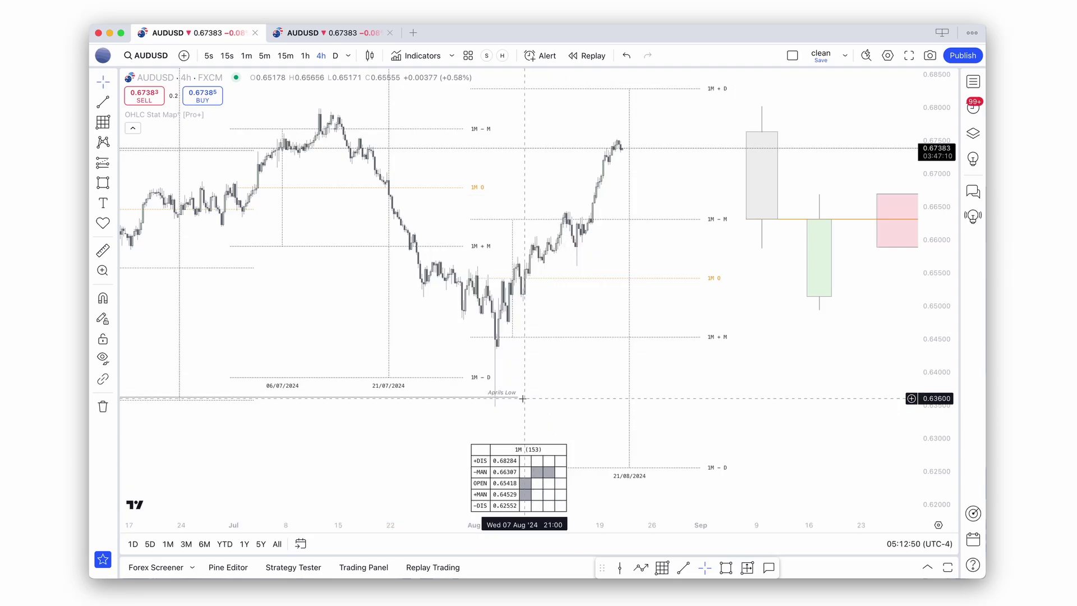
Step: Extend the "Aprils Low" line's right end to about 8 August
left_click_drag(518, 397, 529, 397)
left_click(524, 388)
scroll(525, 381, "up", 2)
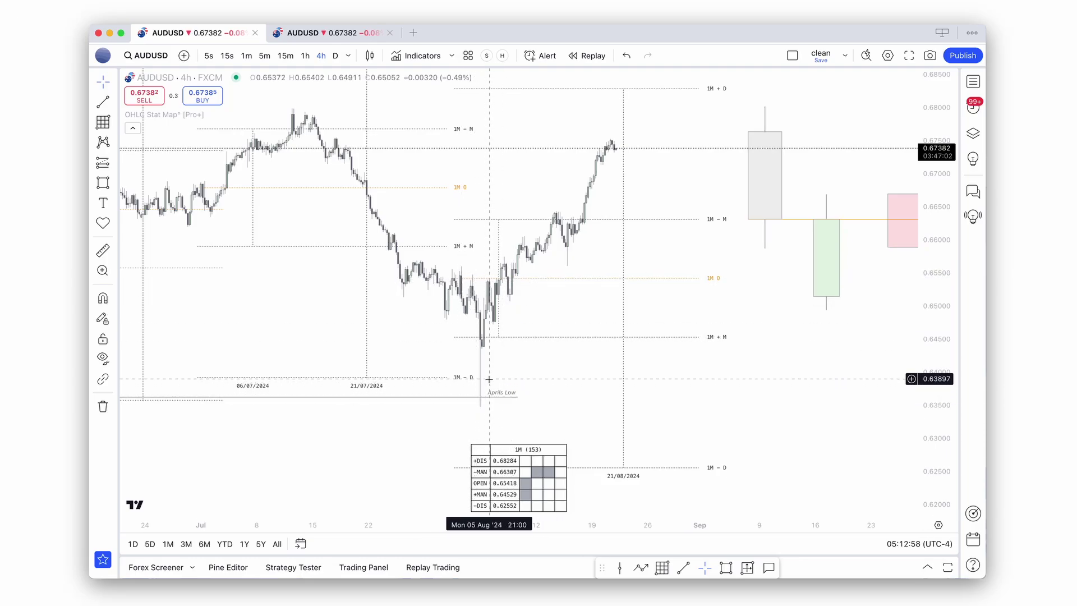
left_click_drag(489, 379, 483, 390)
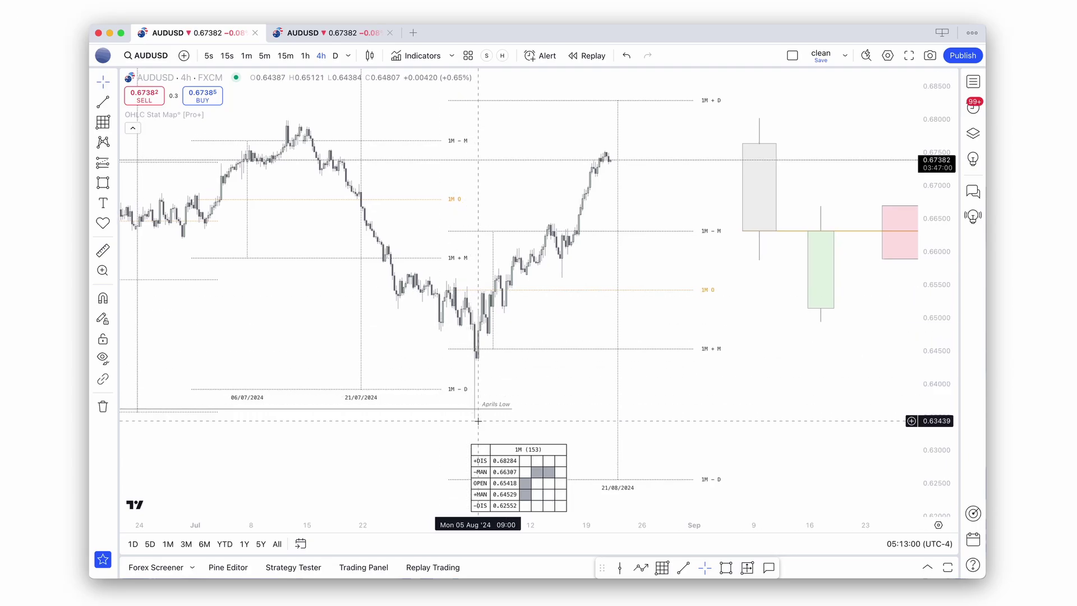
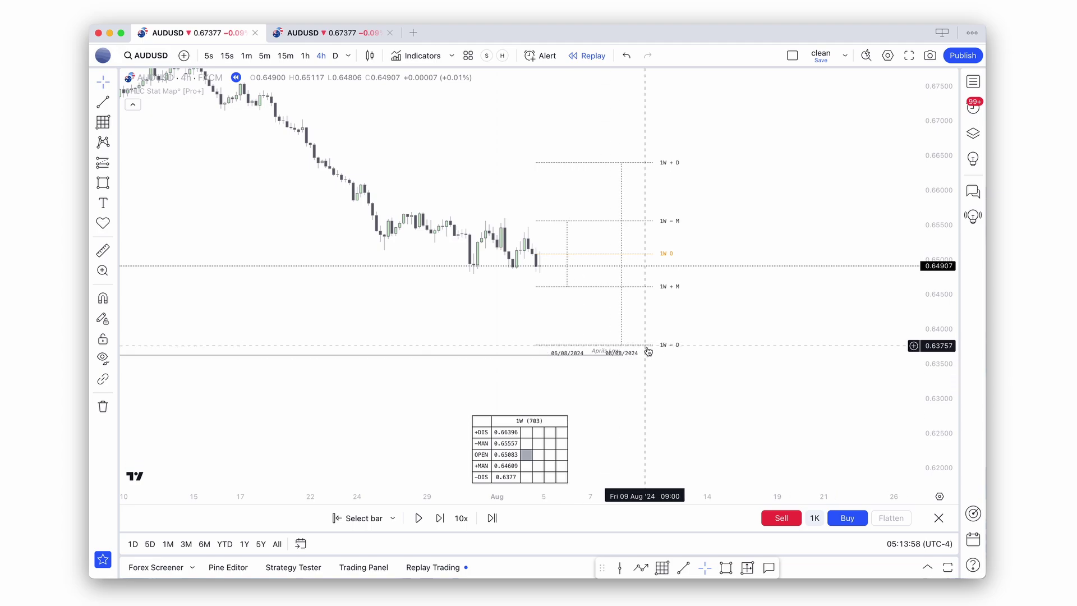
Step: Pull the "Aprils Low" line's right end back to about 2 August and advance the replay through the 5 August sell-off candle
left_click_drag(620, 353, 533, 361)
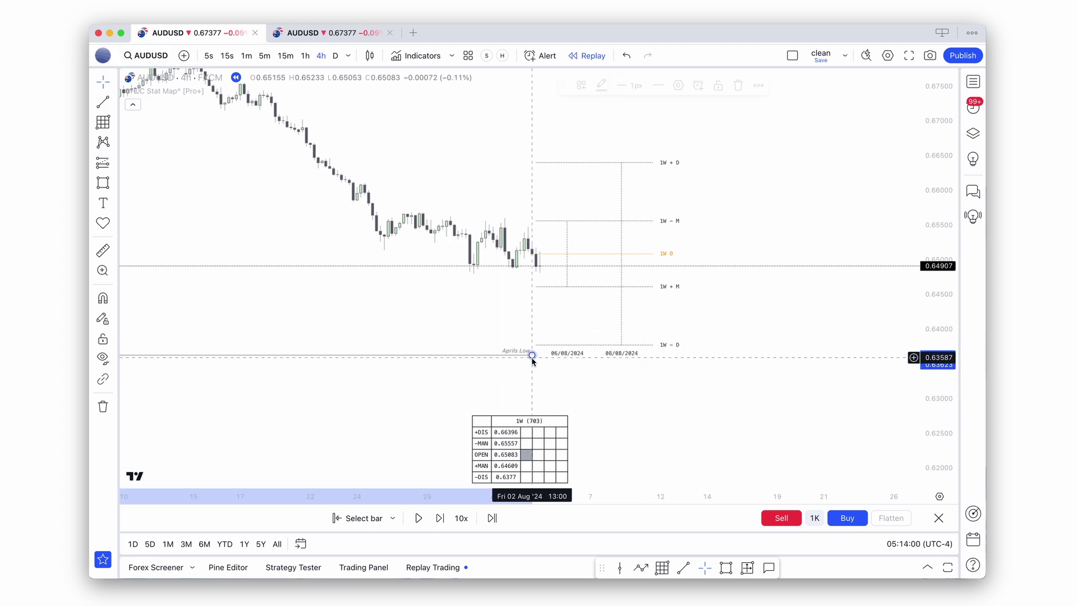
left_click(586, 368)
key("shift+Right")
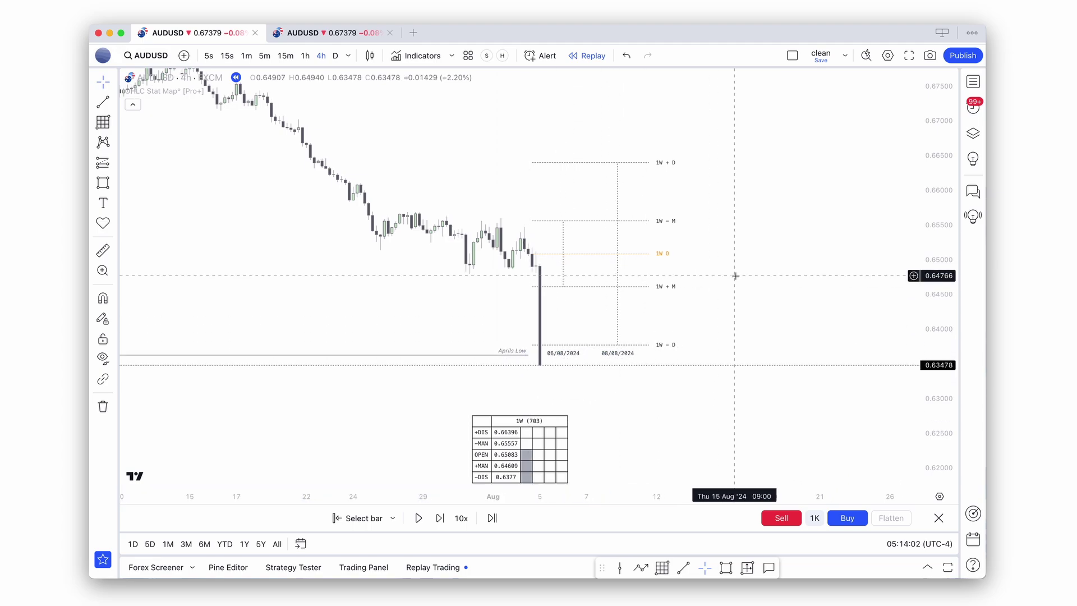
key("shift+Right")
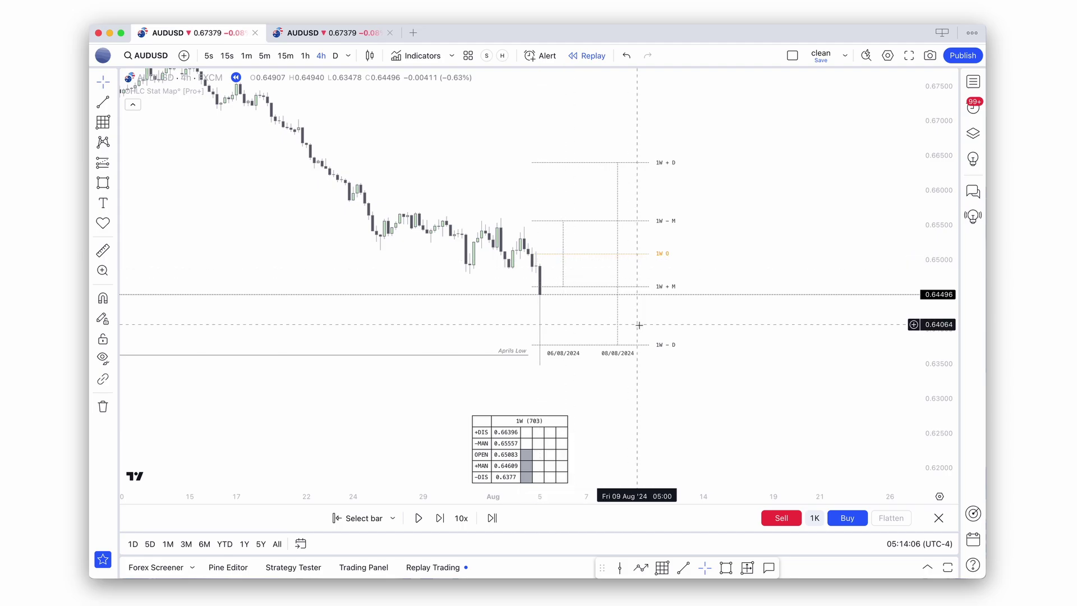
Step: Turn off abbreviated labels in the OHLC Stat Map settings so the weekly levels carry their full names
mouse_move(667, 347)
scroll(666, 347, "up", 1)
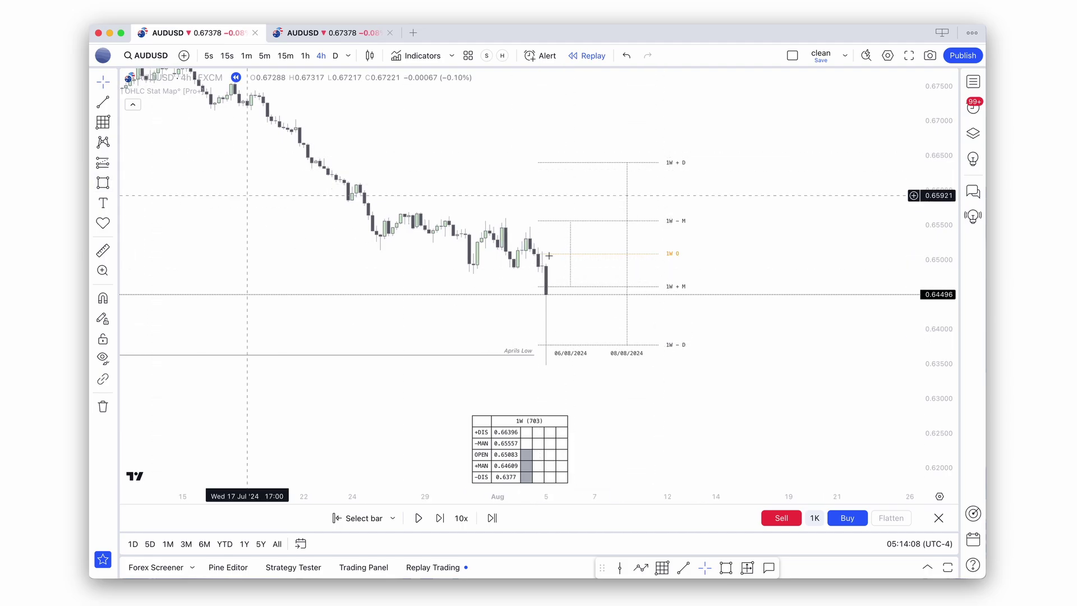
double_click(672, 347)
scroll(606, 359, "down", 5)
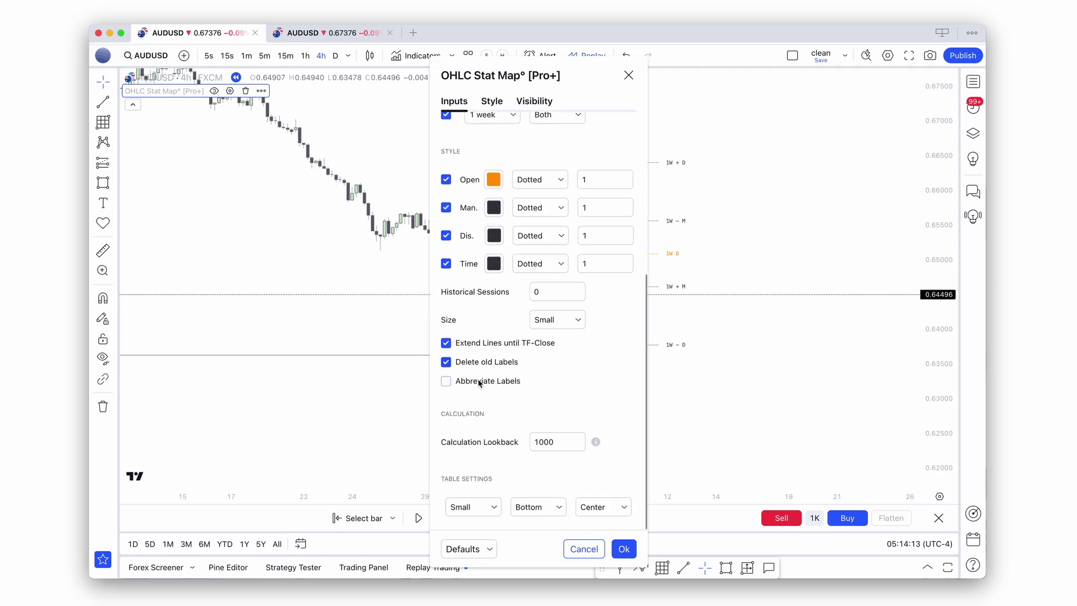
key("Escape")
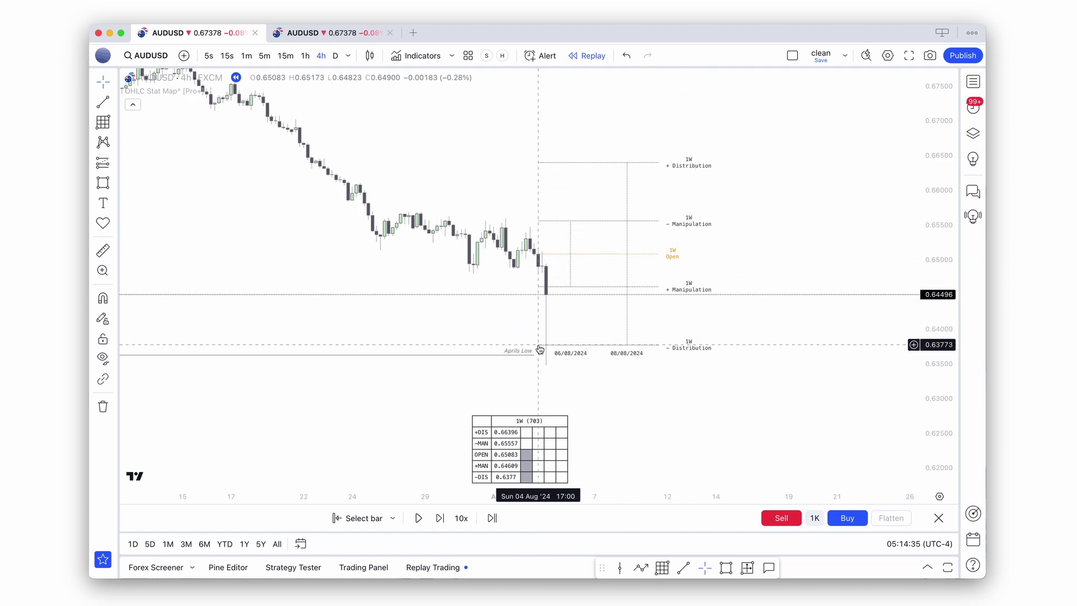
Step: Draw a rectangle from the 1W − Distribution level at about 0.6377 down to the sell-off candle's low, spanning the weekly level lines
key("alt+shift+r")
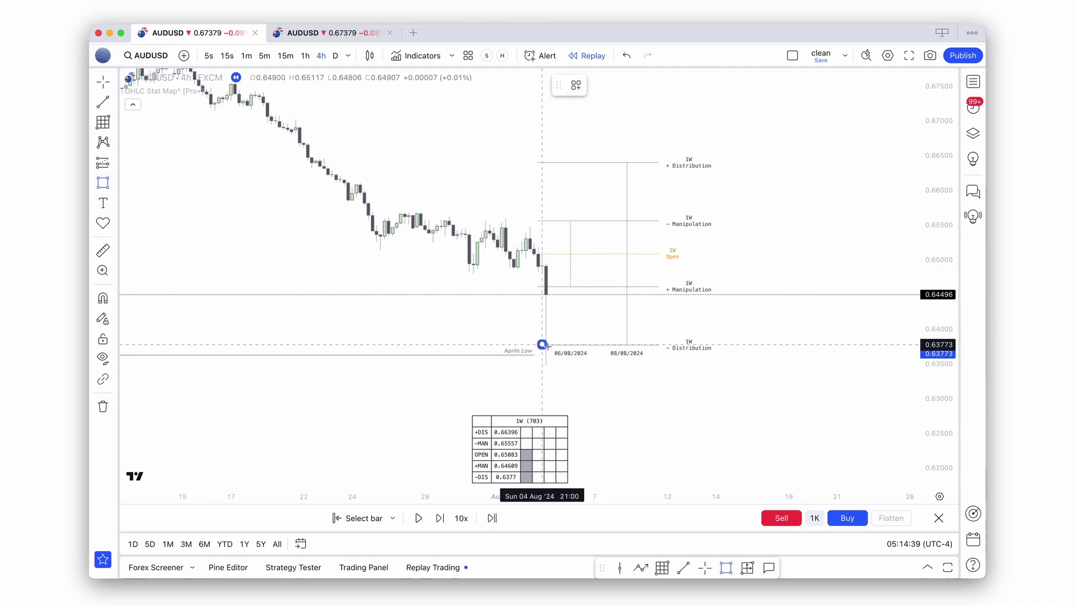
left_click_drag(542, 345, 660, 364)
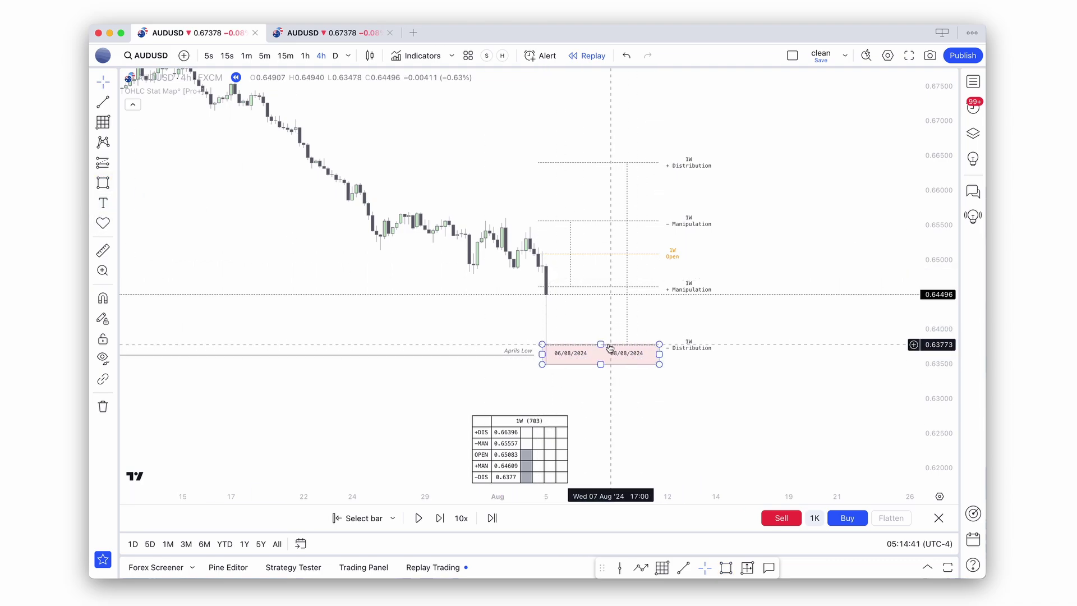
Step: Draw two rectangles down to the sell-off candle's low, one from the 1W Open level and one from the 1W + Manipulation level
left_click(103, 182)
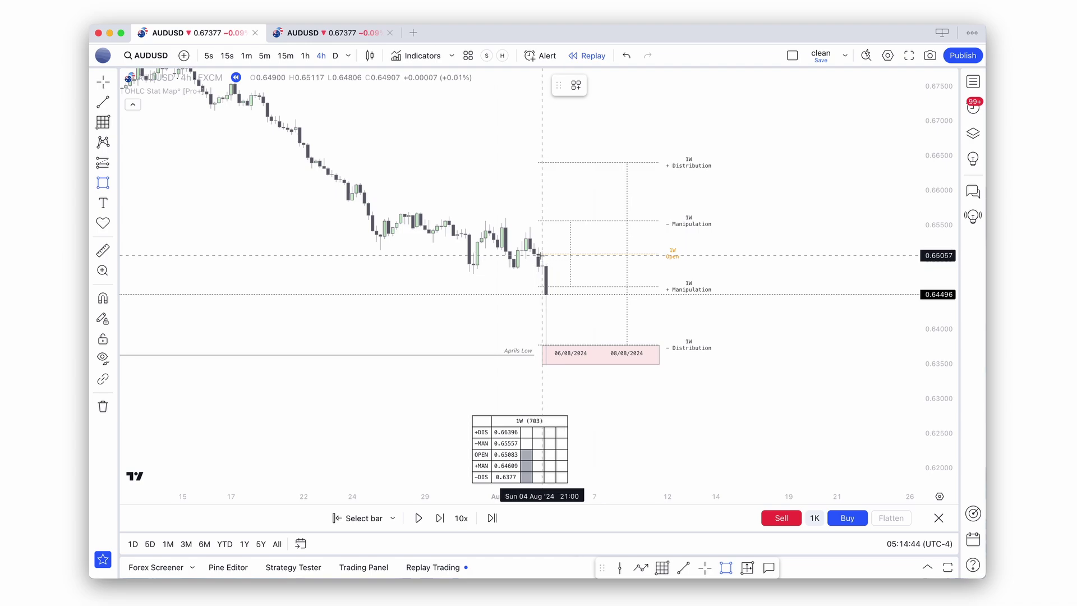
left_click_drag(542, 253, 659, 364)
left_click(103, 183)
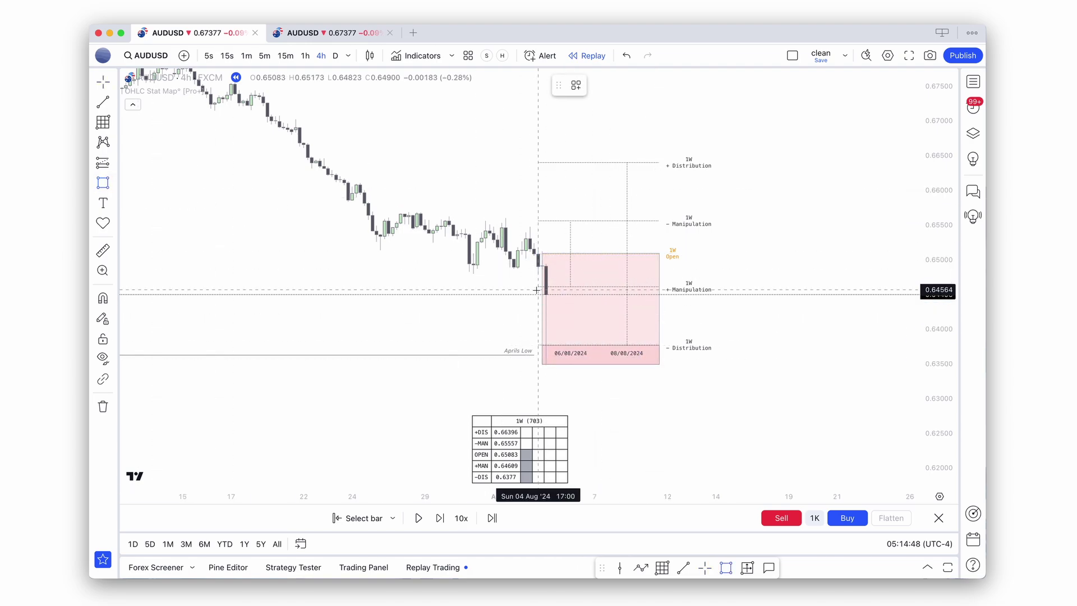
left_click_drag(537, 288, 663, 363)
key("Escape")
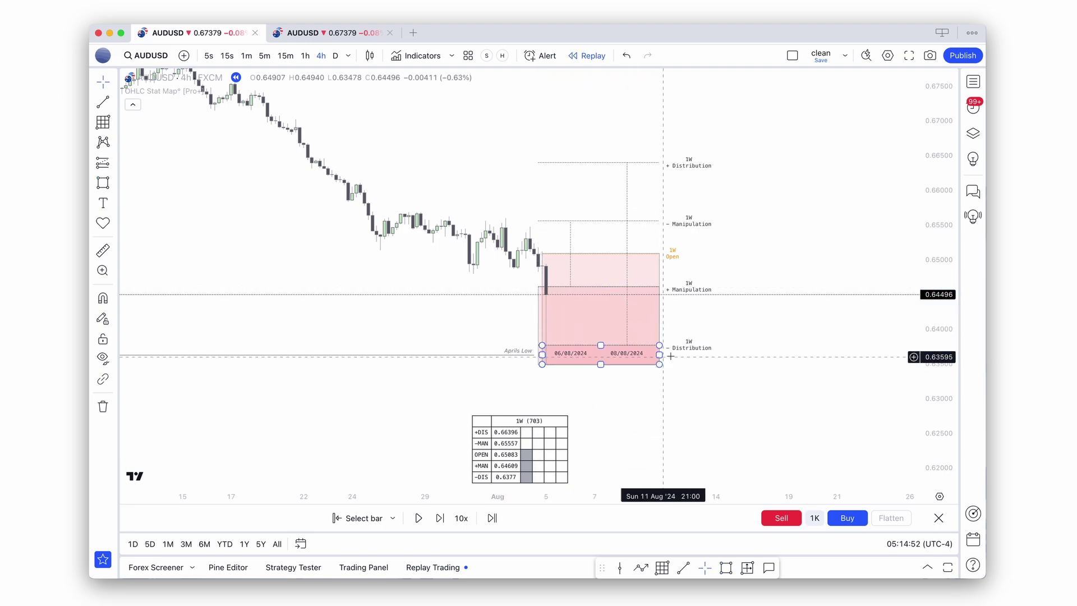
Step: Align the tallest rectangle's left edge with the start of the weekly level lines and its upper edge with the 1W Open level
left_click(543, 282)
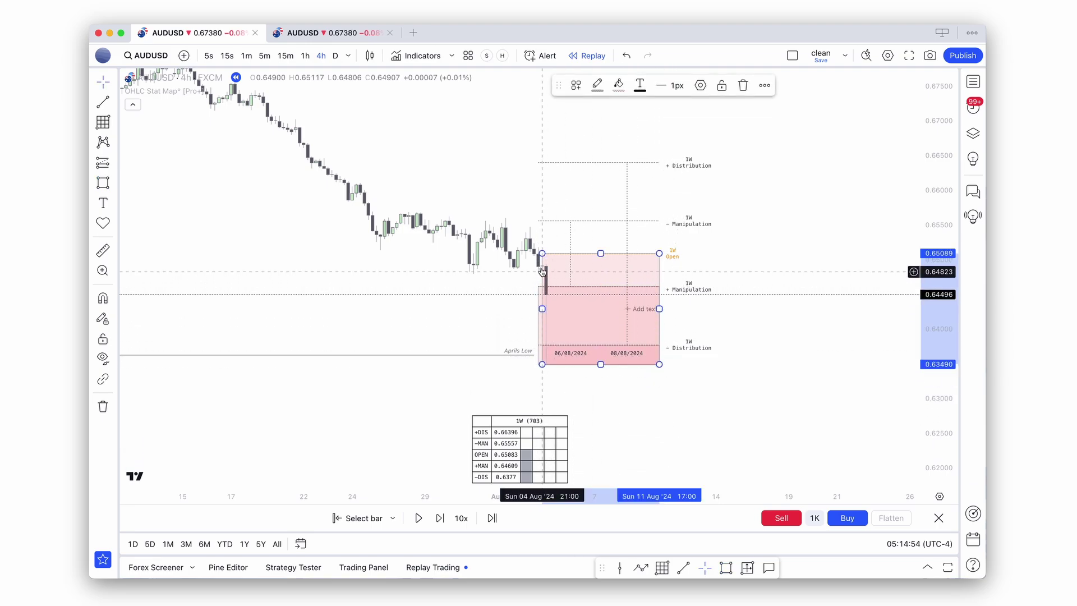
left_click_drag(541, 253, 537, 256)
key("Escape")
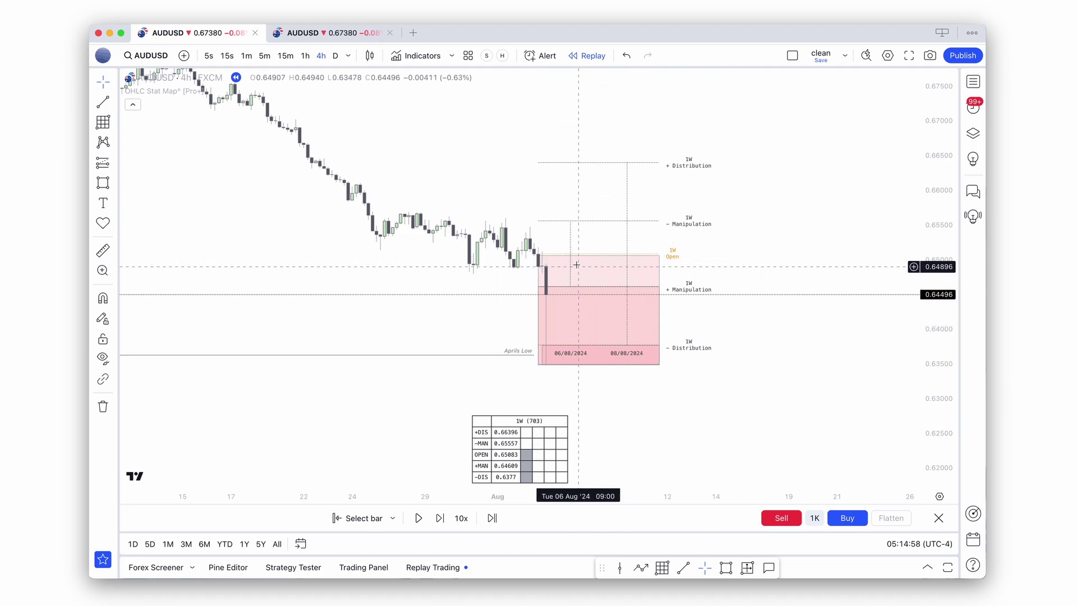
left_click(596, 256)
left_click_drag(595, 256, 595, 253)
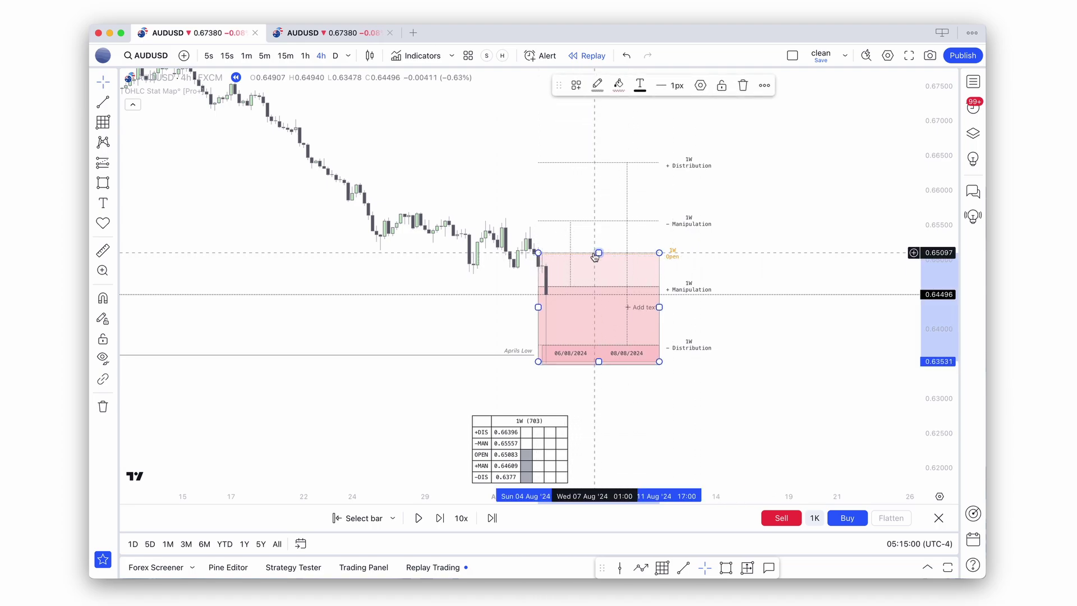
left_click(695, 264)
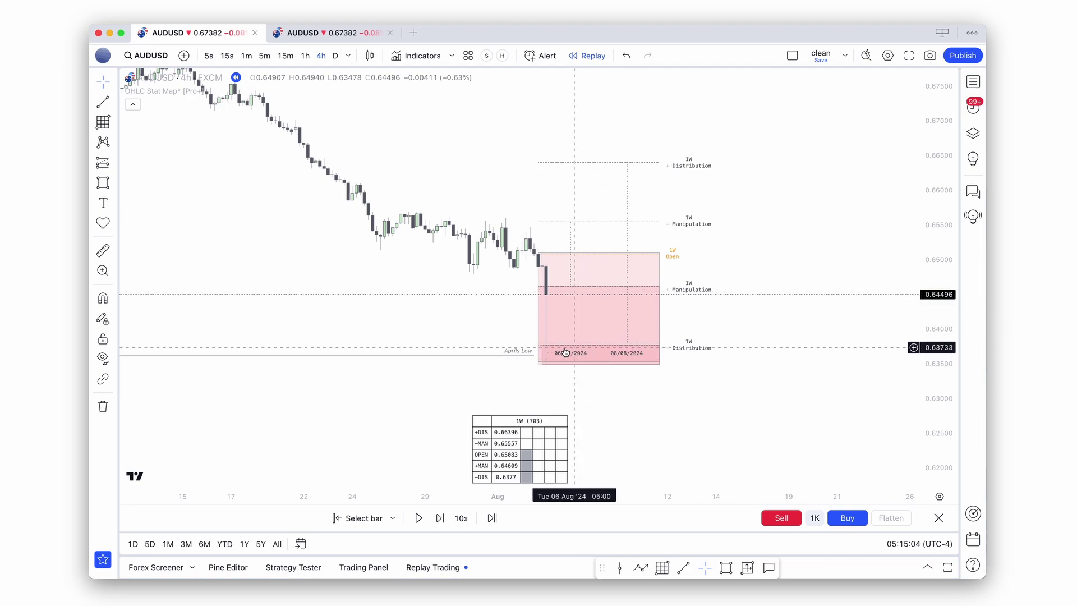
Step: Delete all the rectangles drawn over the weekly levels
mouse_move(568, 349)
left_click_drag(684, 381, 538, 229)
key("Delete")
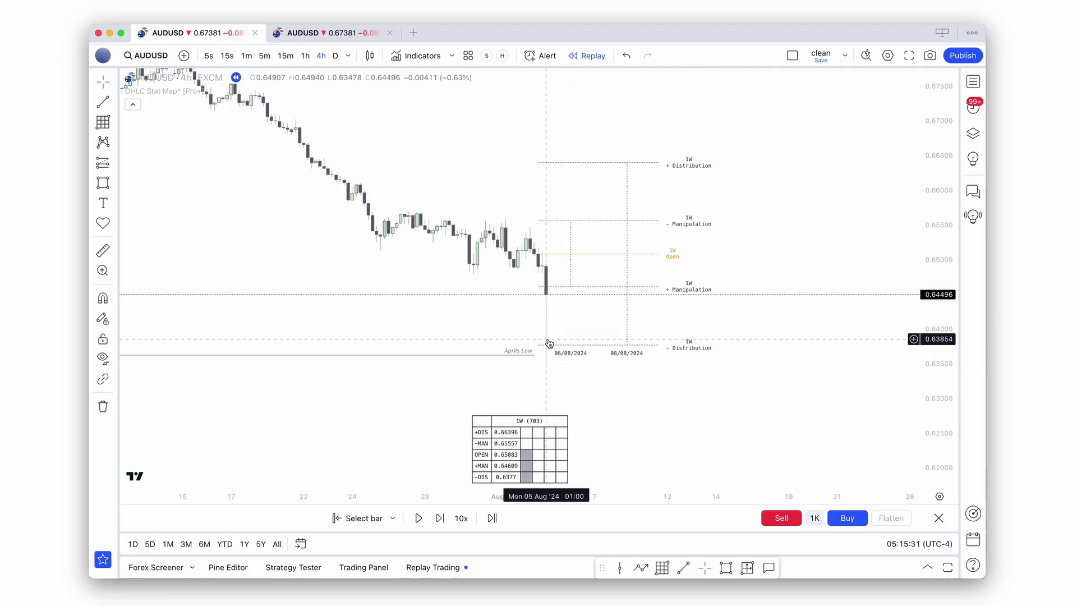
Step: Switch to X and review the 7 August AUDUSD trade post, including the chart attached to the "closed the position" reply
key("super+space")
type("t")
key("BackSpace")
key("BackSpace")
type("x")
key("Return")
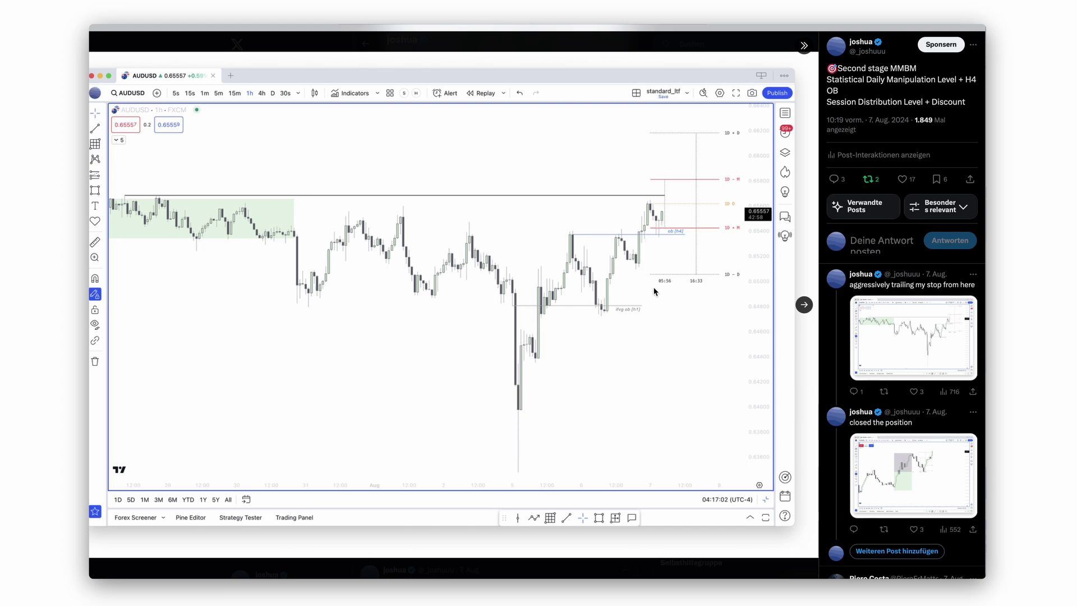
scroll(915, 386, "down", 1)
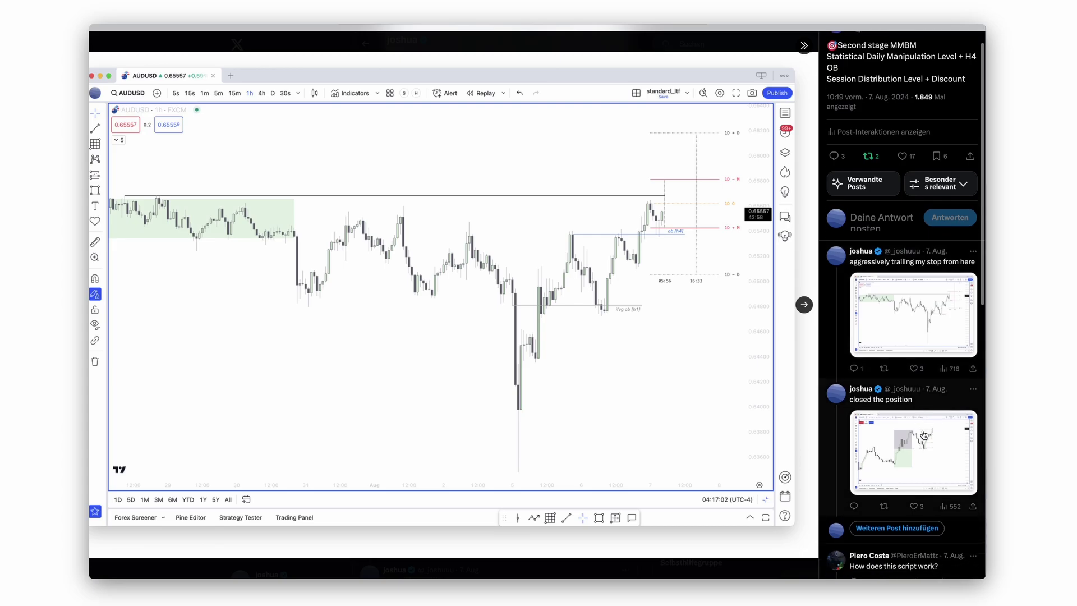
left_click(923, 438)
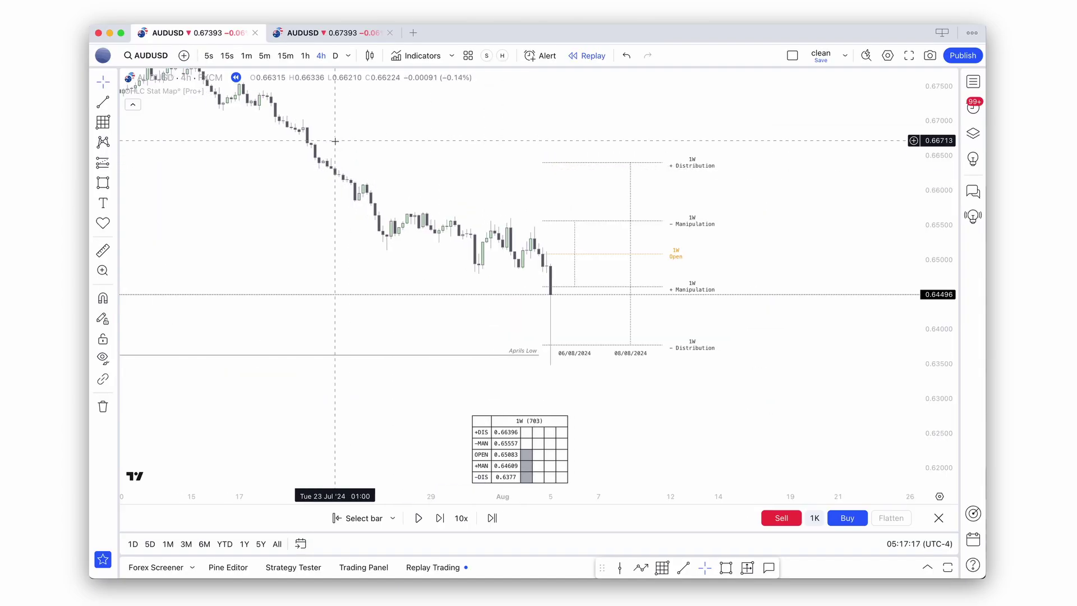
Step: Back on the AUDUSD chart, advance the replay candle by candle from 5 August into the week of 12 August
scroll(449, 179, "down", 2)
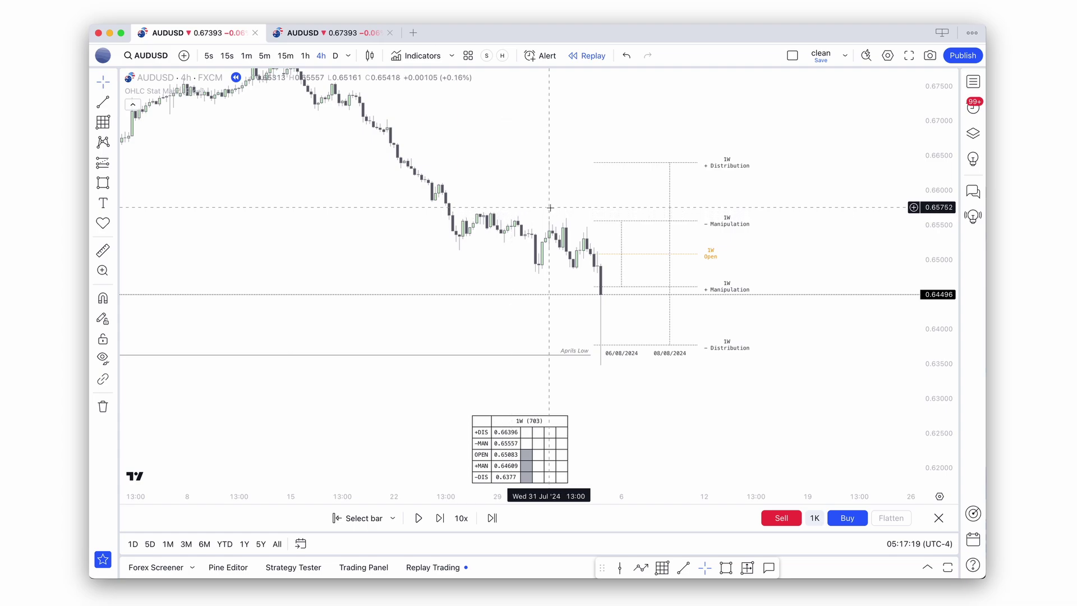
left_click_drag(547, 216, 520, 242)
key("shift+Right")
key("shift+Right")
key("shift+Right")
key("shift+Right")
key("shift+Right")
key("shift+Right")
key("shift+Right")
key("shift+Right")
key("shift+Right")
key("shift+Right")
key("shift+Right")
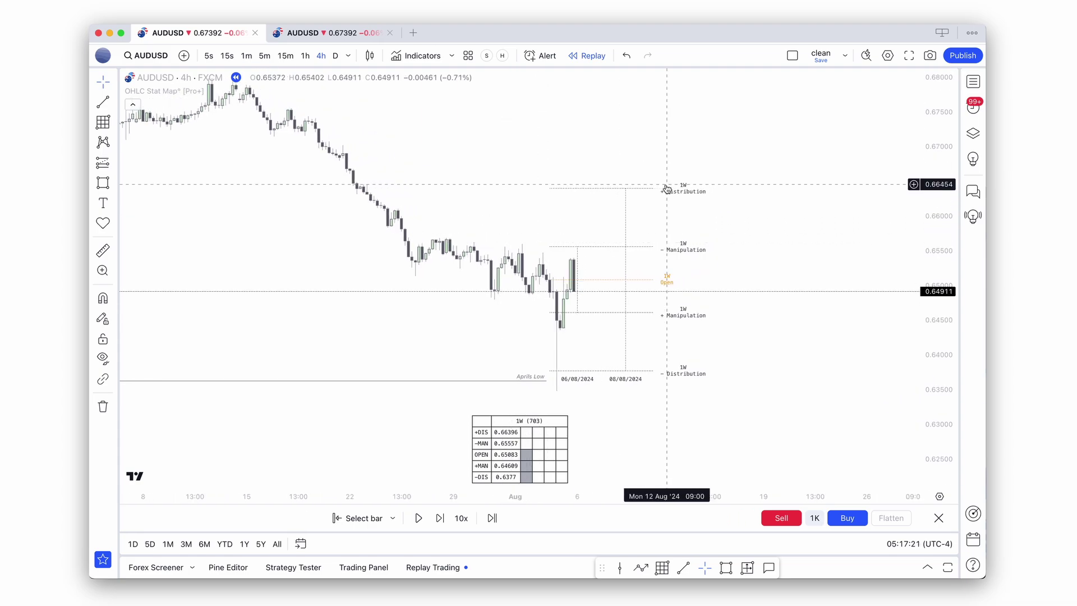
key("shift+Right")
key("shift+Right")
key("shift+Right")
key("shift+Right")
key("shift+Right")
key("shift+Right")
key("shift+Right")
key("shift+Right")
key("shift+Right")
key("shift+Right")
key("shift+Right")
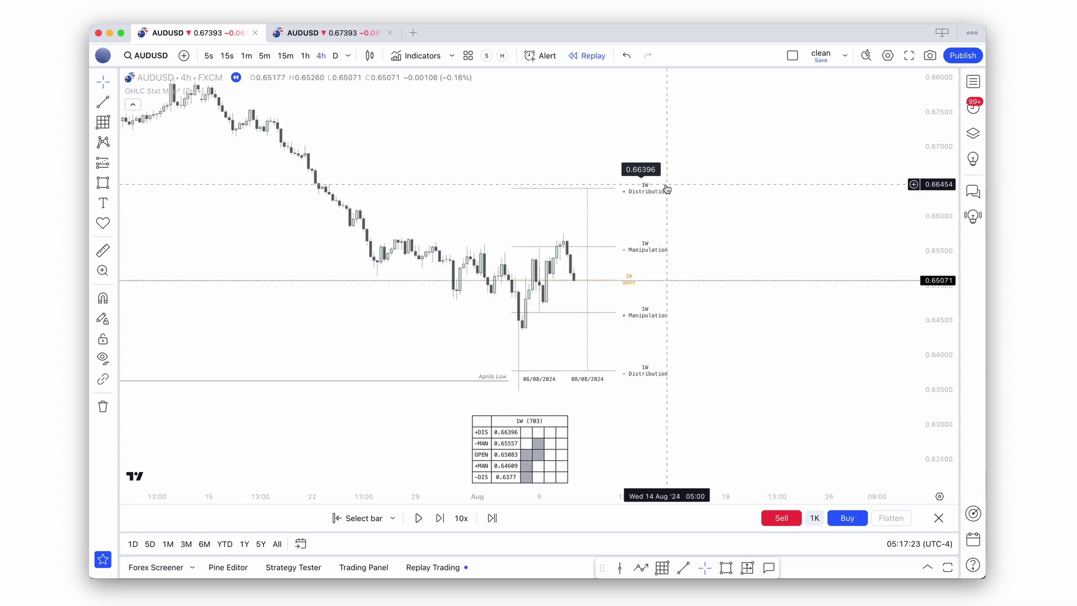
key("shift+Right")
key("shift+Right")
key("shift+Right")
key("shift+Right")
key("shift+Right")
key("shift+Right")
key("shift+Right")
key("shift+Right")
key("shift+Right")
key("shift+Right")
key("shift+Right")
key("shift+Right")
key("shift+Right")
key("shift+Right")
key("shift+Right")
key("shift+Right")
key("shift+Right")
key("shift+Right")
key("shift+Right")
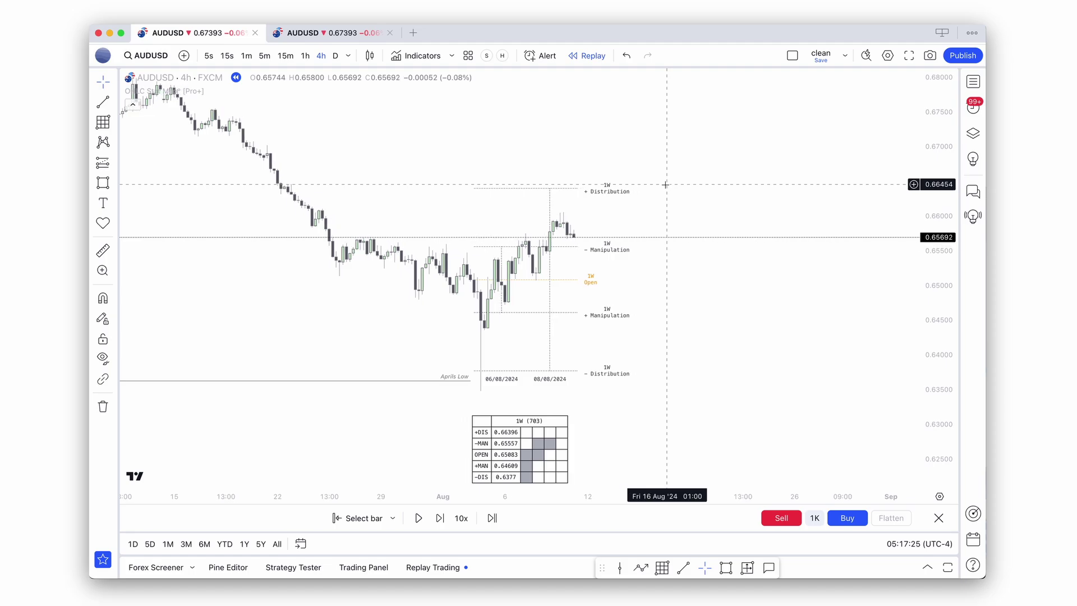
scroll(665, 184, "down", 3)
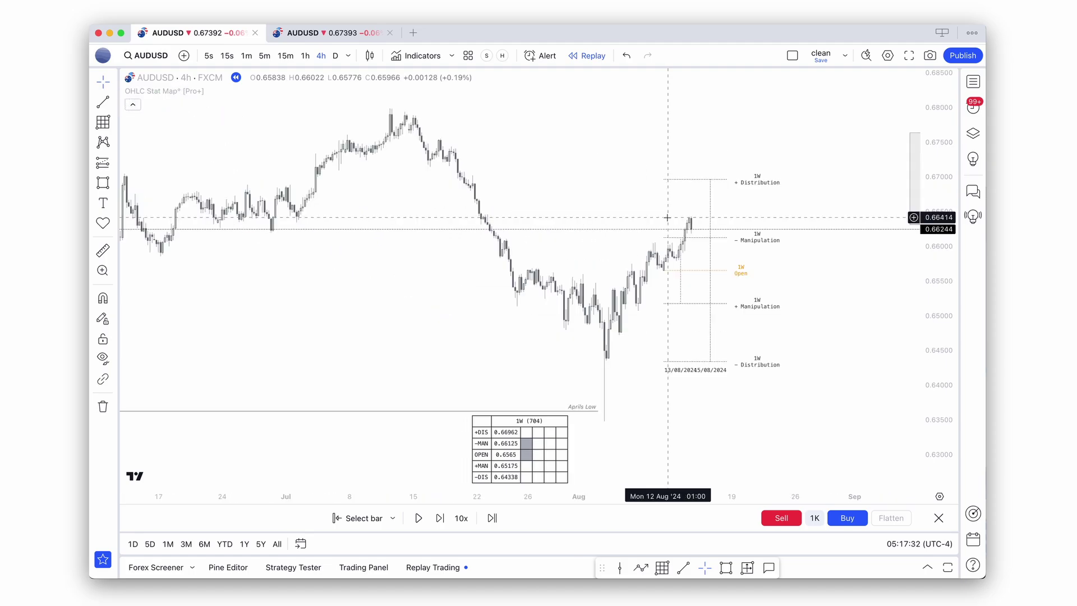